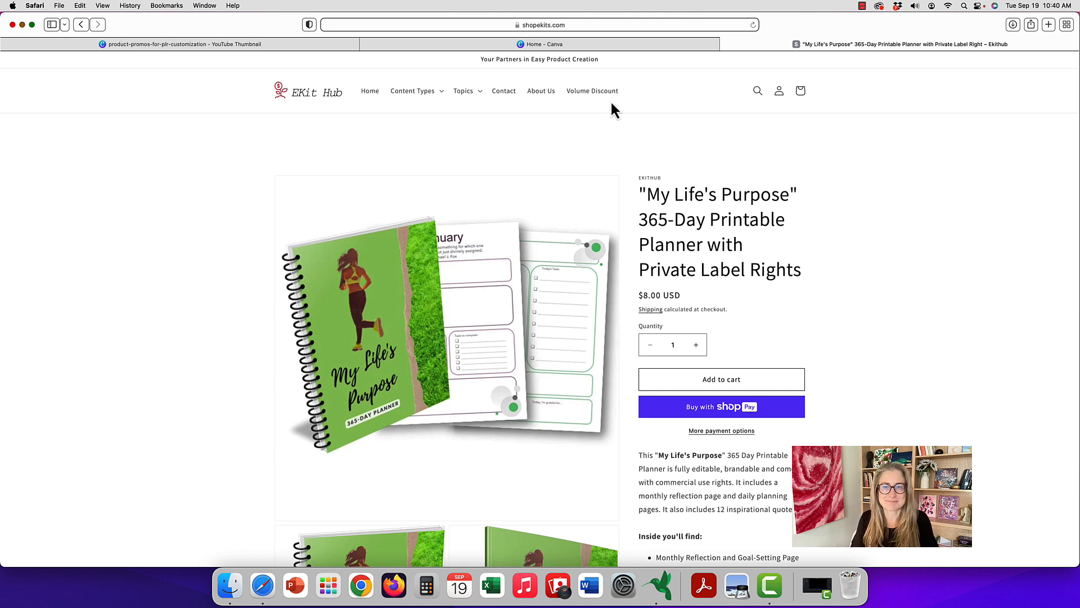
Switch to Canva and import the file My Lifes Purpose Planner.pptx as a new design.
click(636, 44)
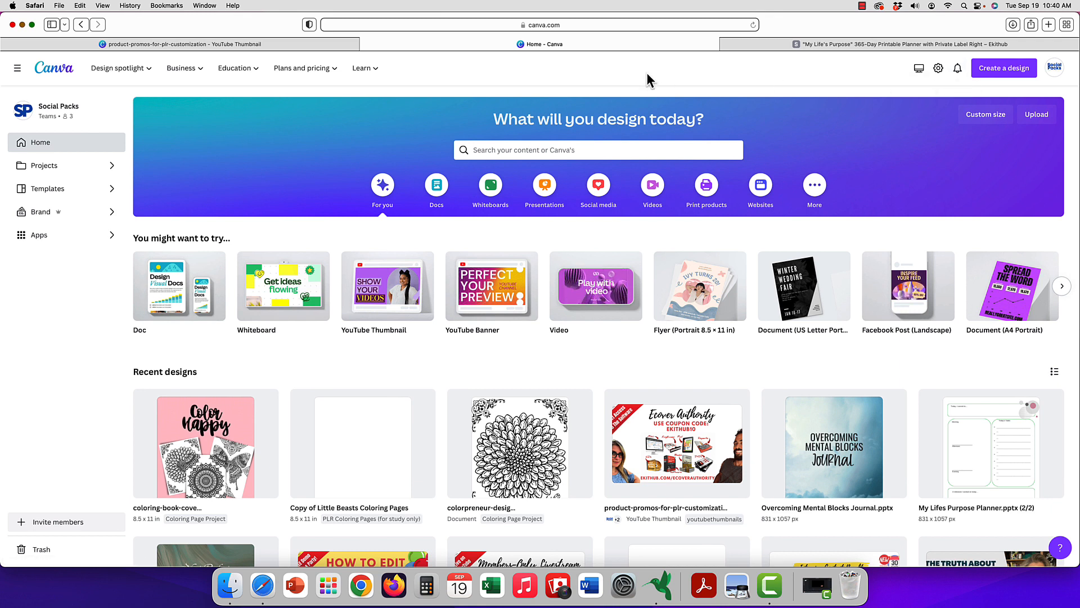
click(1005, 69)
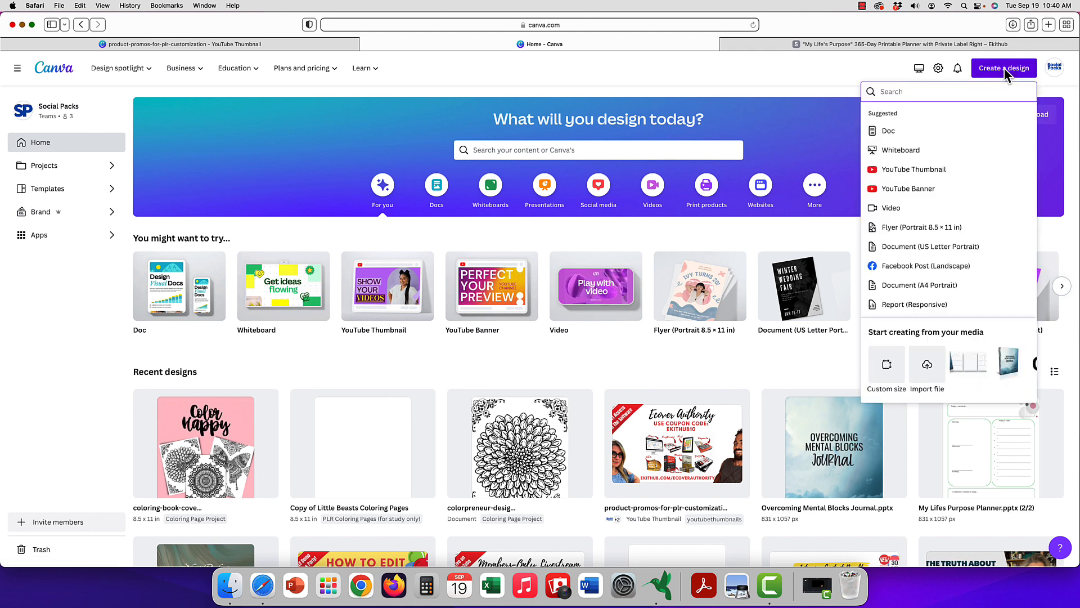
click(923, 369)
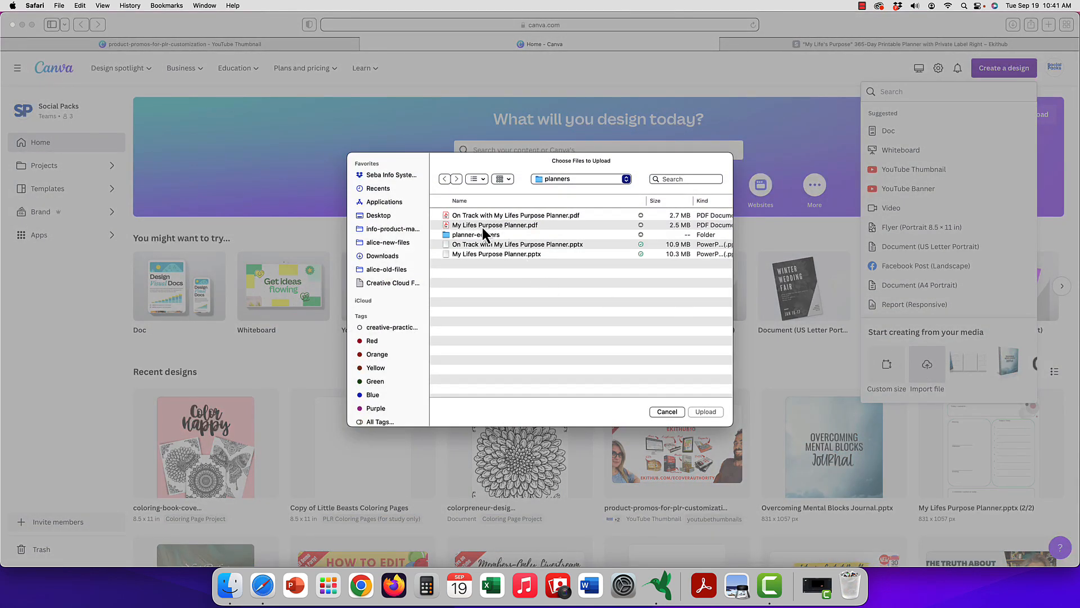
click(481, 225)
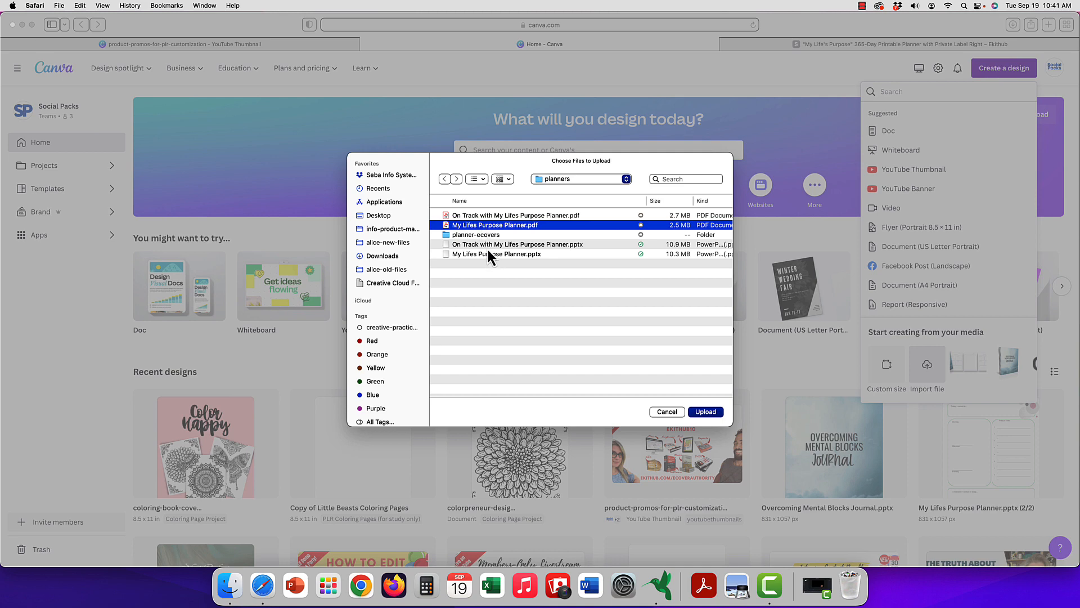
double_click(486, 254)
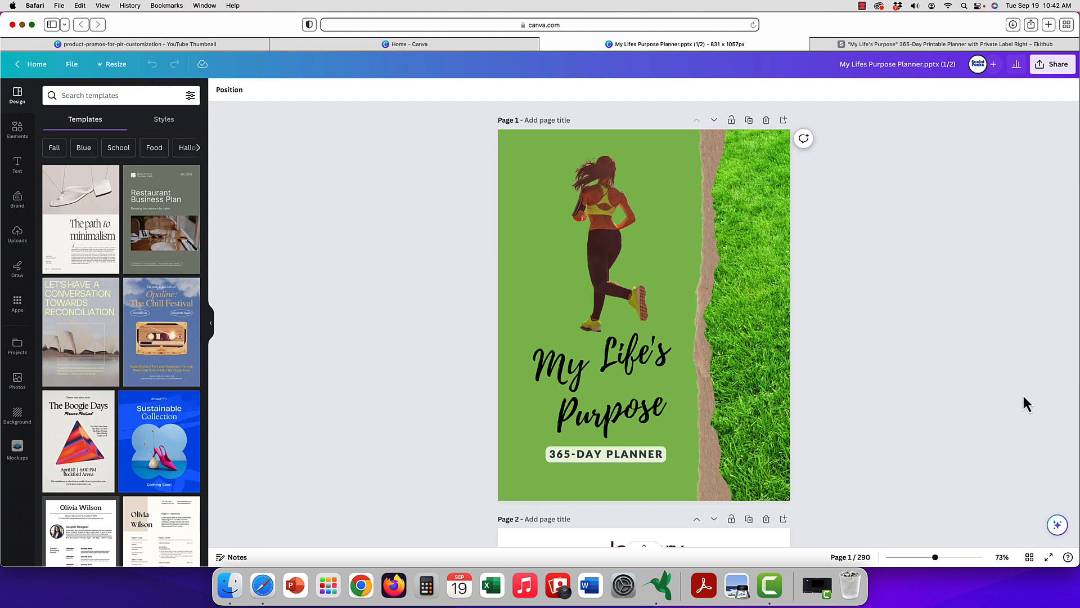
Show the planner's pages as a thumbnail grid and look through the monthly and daily pages.
click(1030, 558)
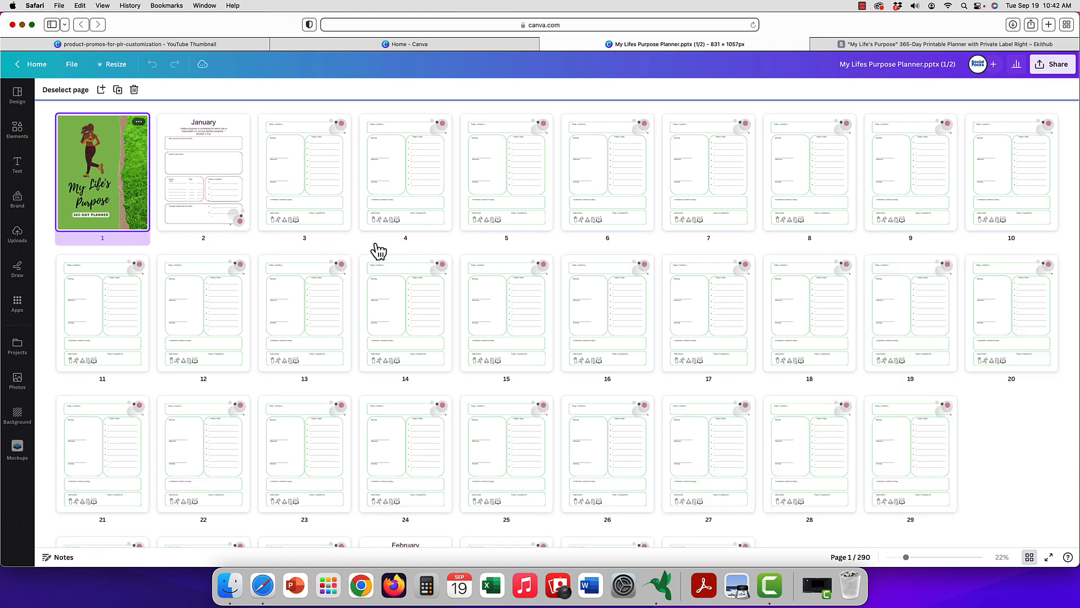
scroll(181, 210, down, 3)
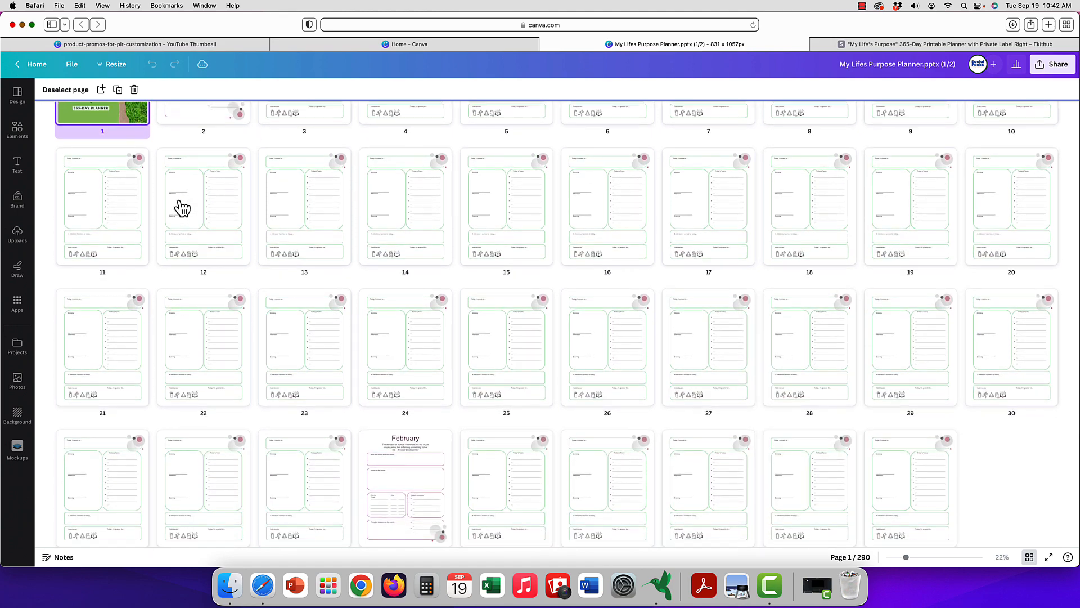
scroll(182, 209, down, 5)
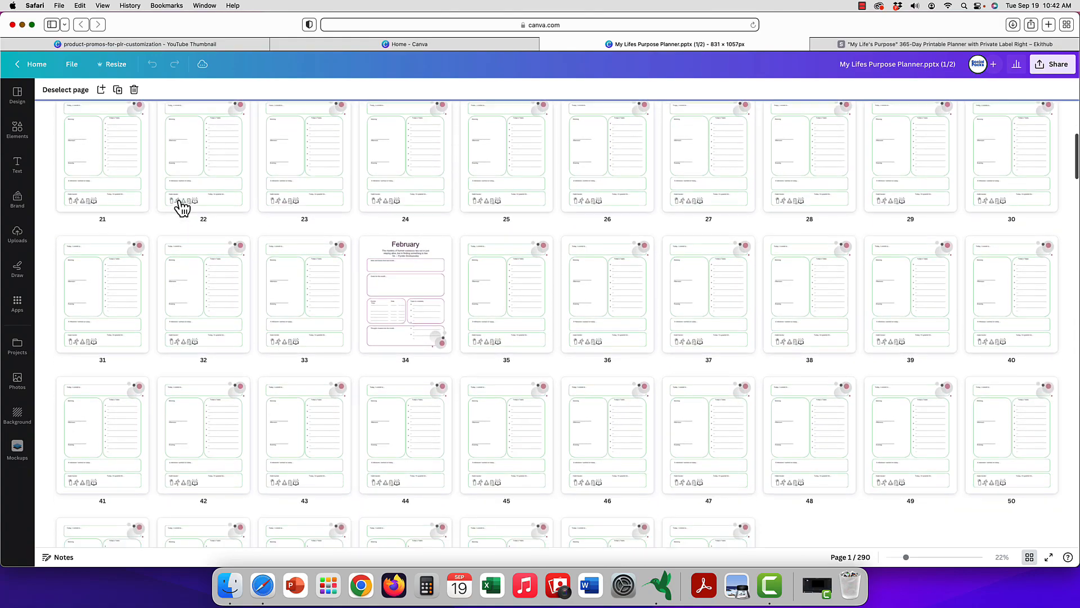
scroll(182, 209, down, 7)
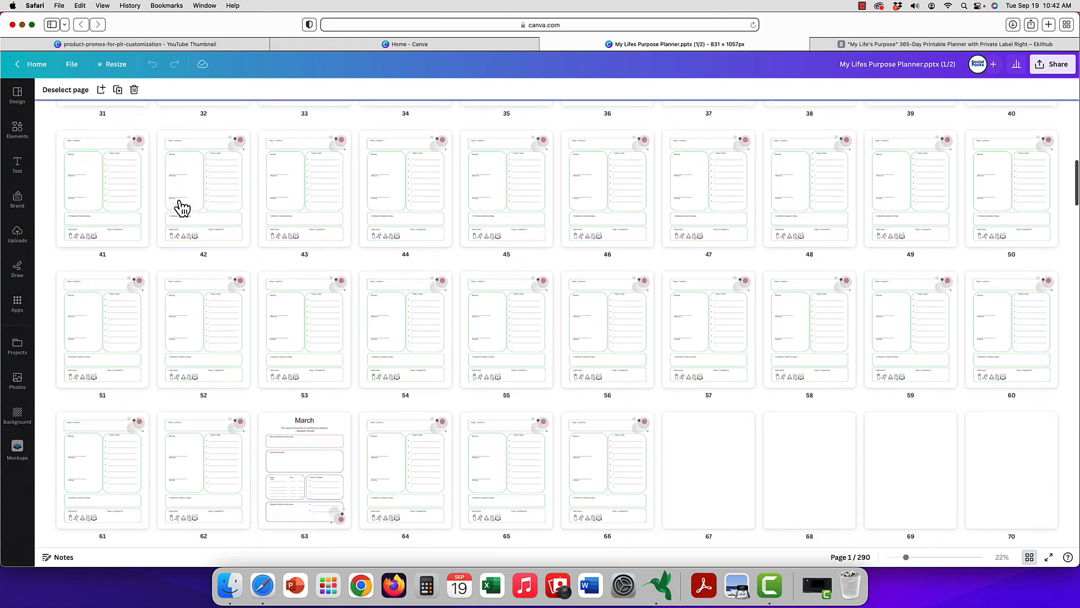
scroll(182, 208, down, 15)
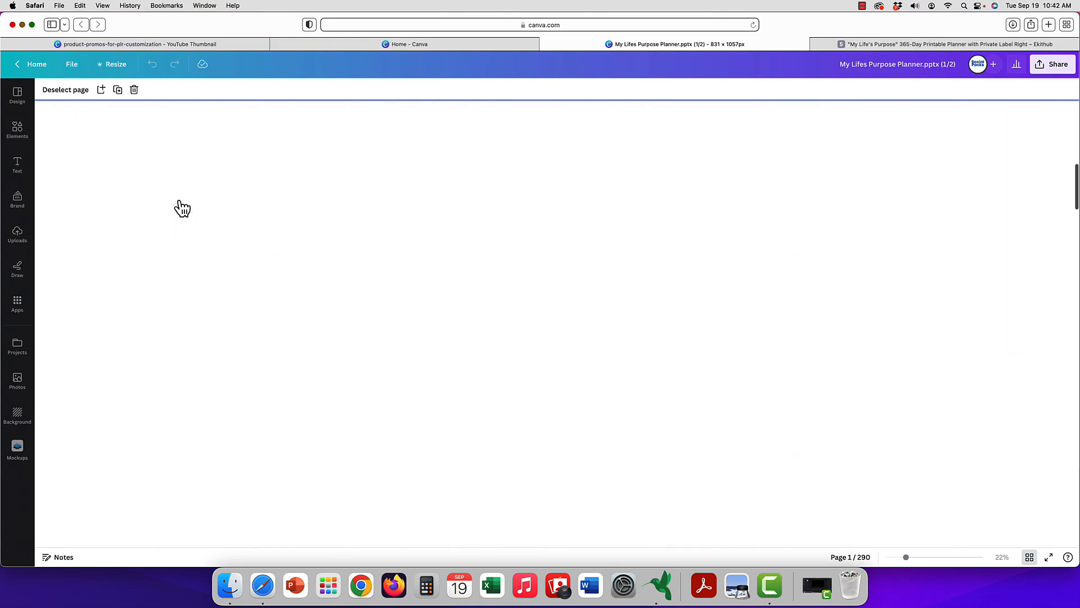
scroll(182, 209, up, 20)
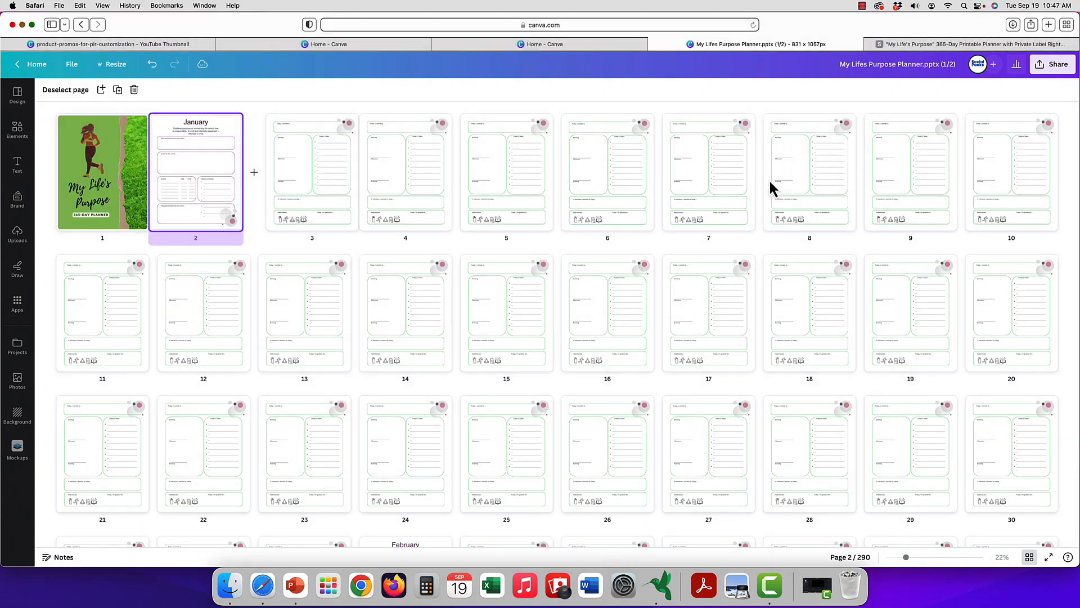
Leave the page grid and search the design templates for "2024 calendar".
click(17, 98)
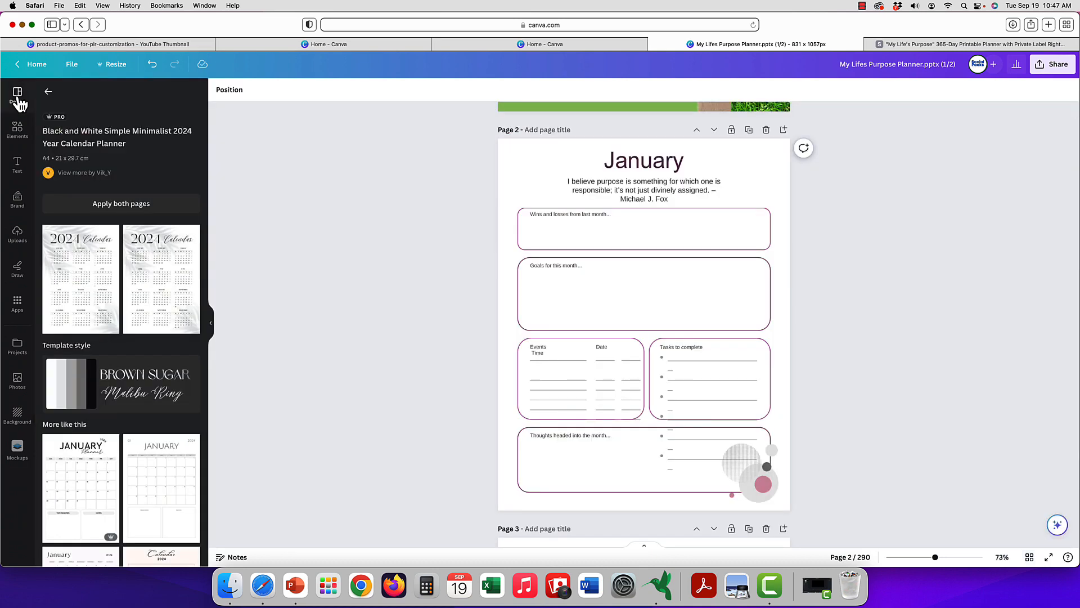
click(48, 91)
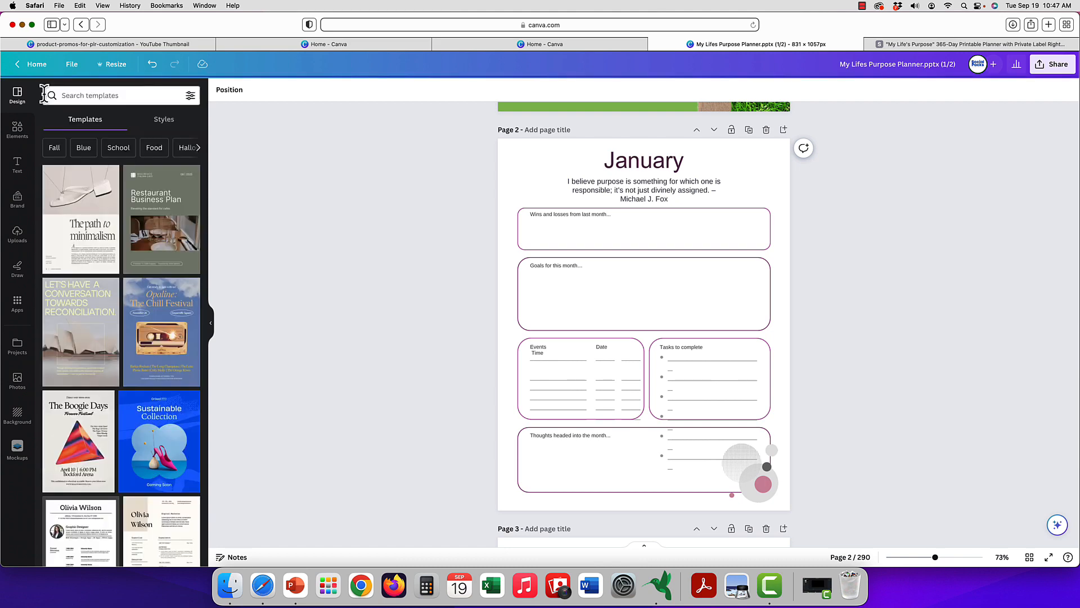
click(96, 96)
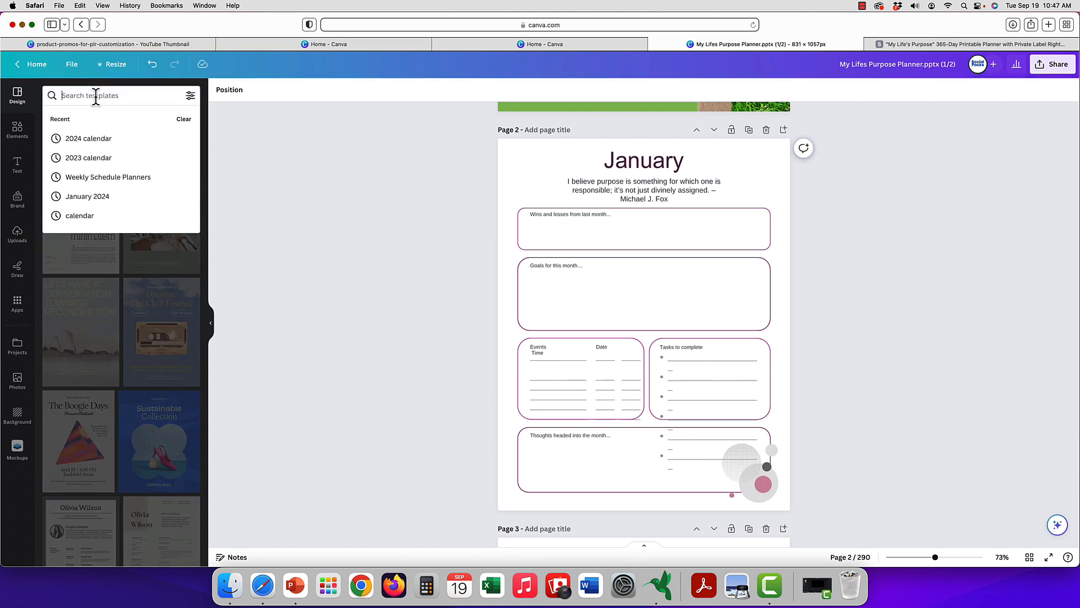
text(2024)
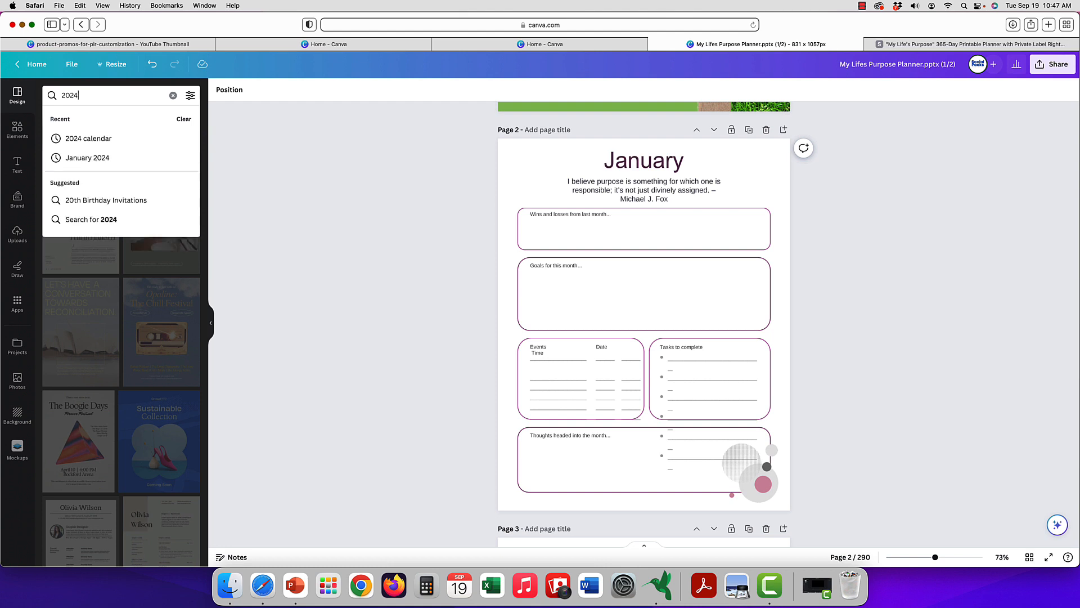
click(106, 140)
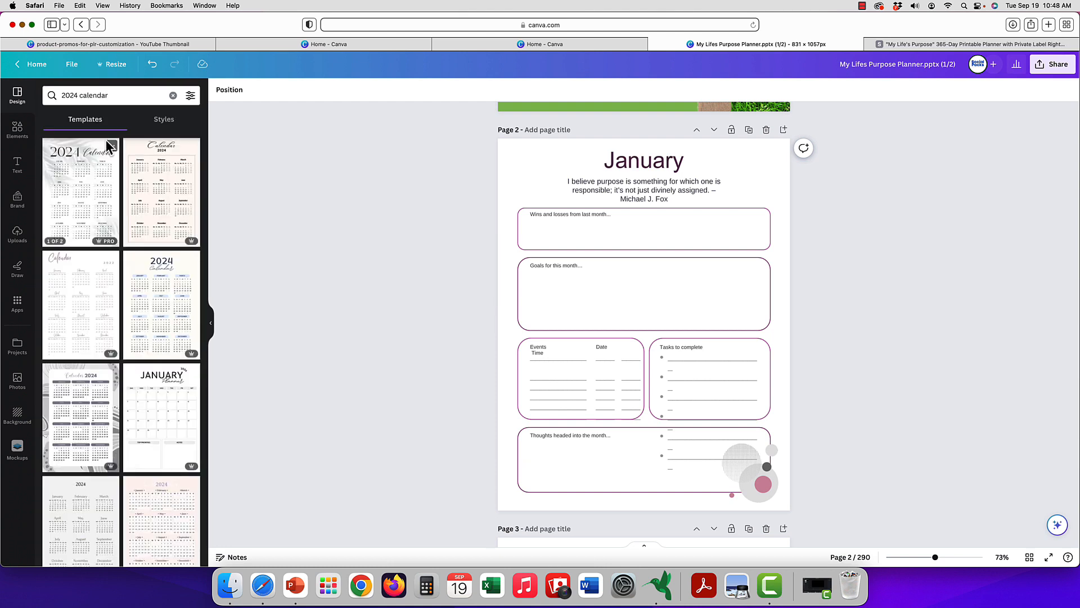
Add a blank page after the cover and apply the first page of the Black and White Simple Minimalist 2024 Year Calendar Planner template.
scroll(593, 174, up, 5)
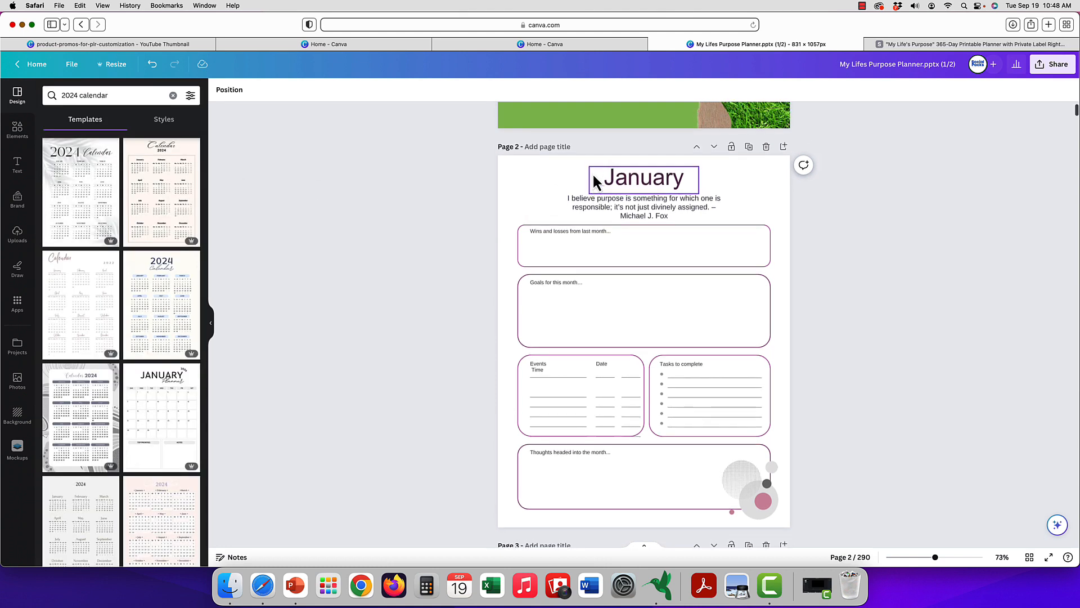
scroll(593, 175, up, 5)
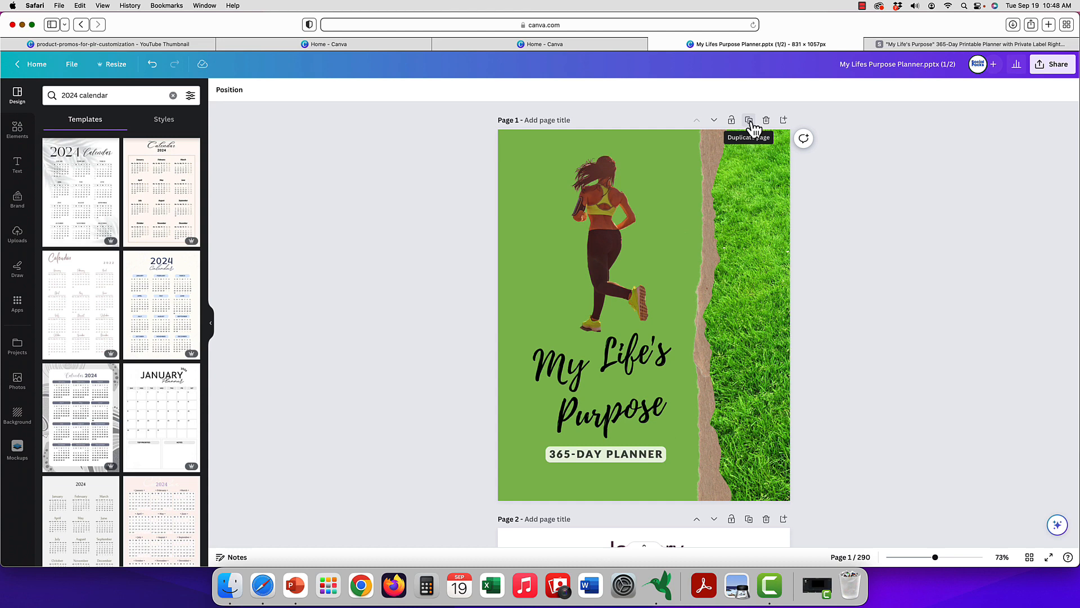
click(783, 120)
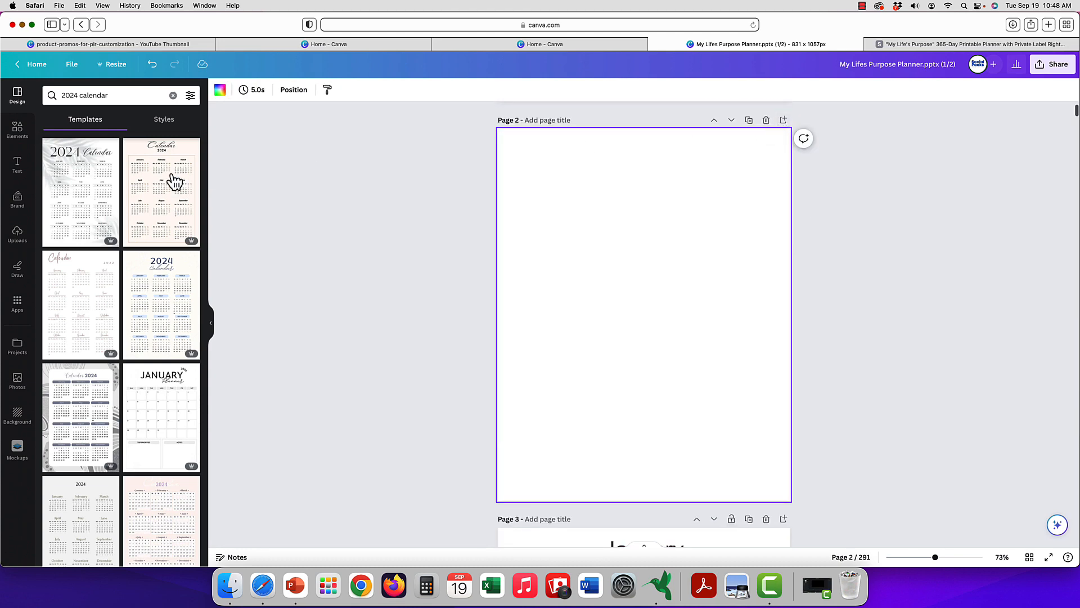
click(78, 208)
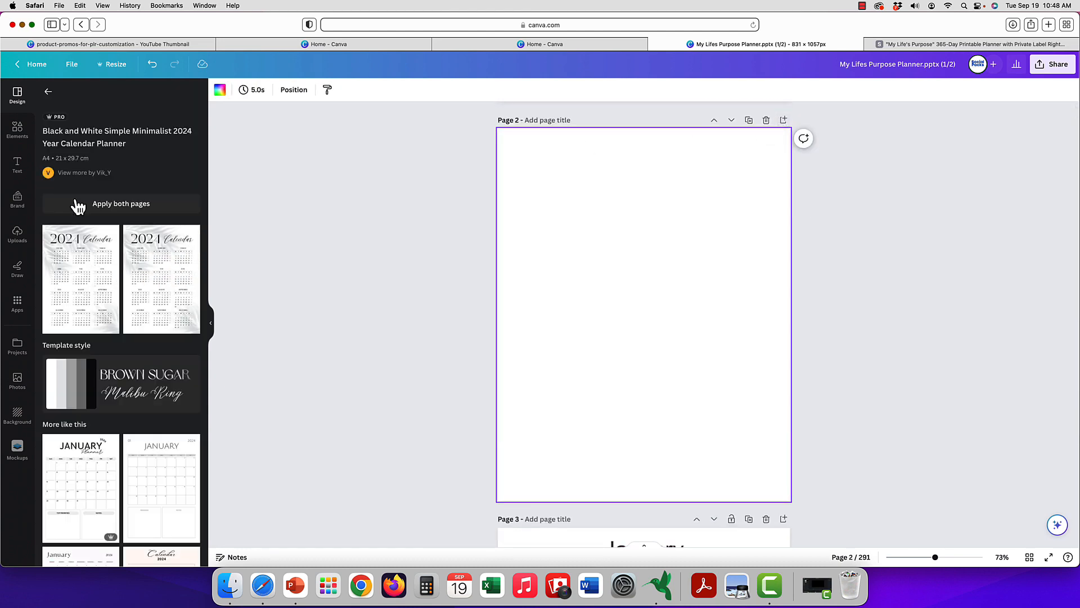
click(82, 279)
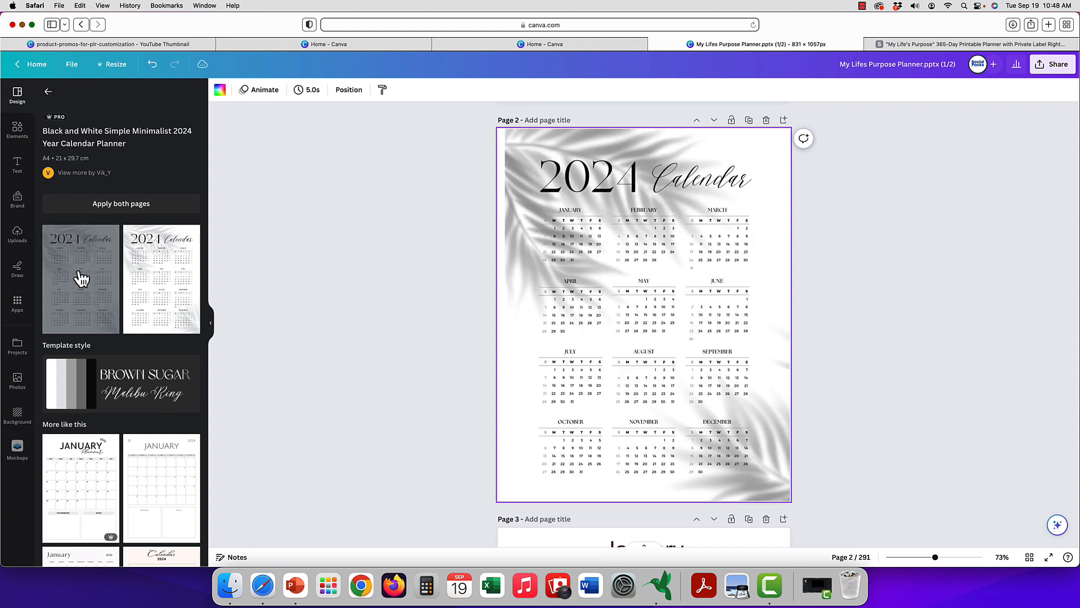
Delete both palm-leaf shadow images from the 2024 calendar page.
scroll(592, 270, down, 1)
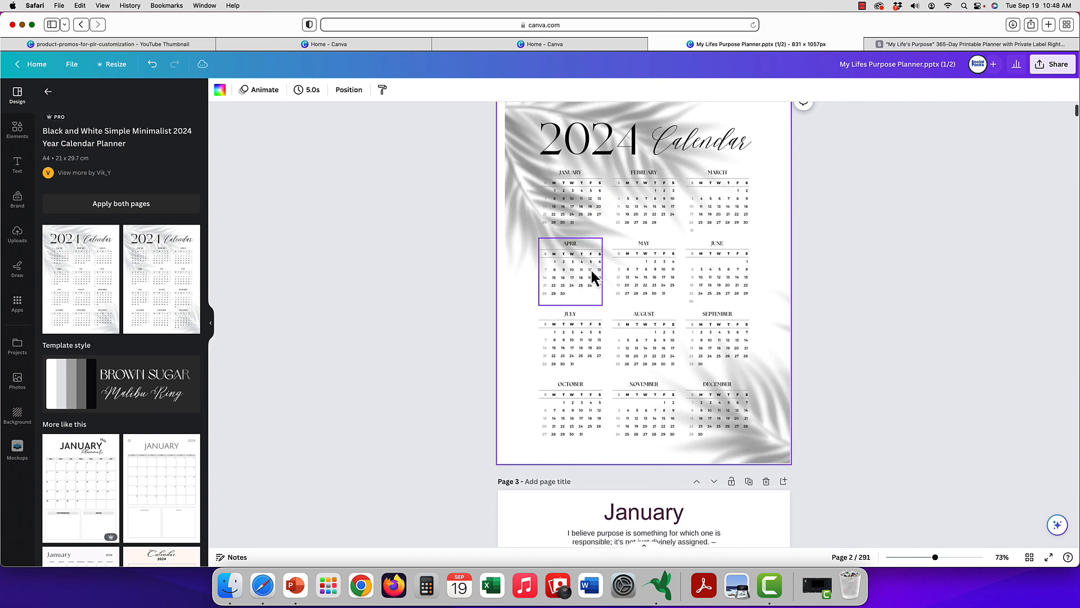
click(595, 269)
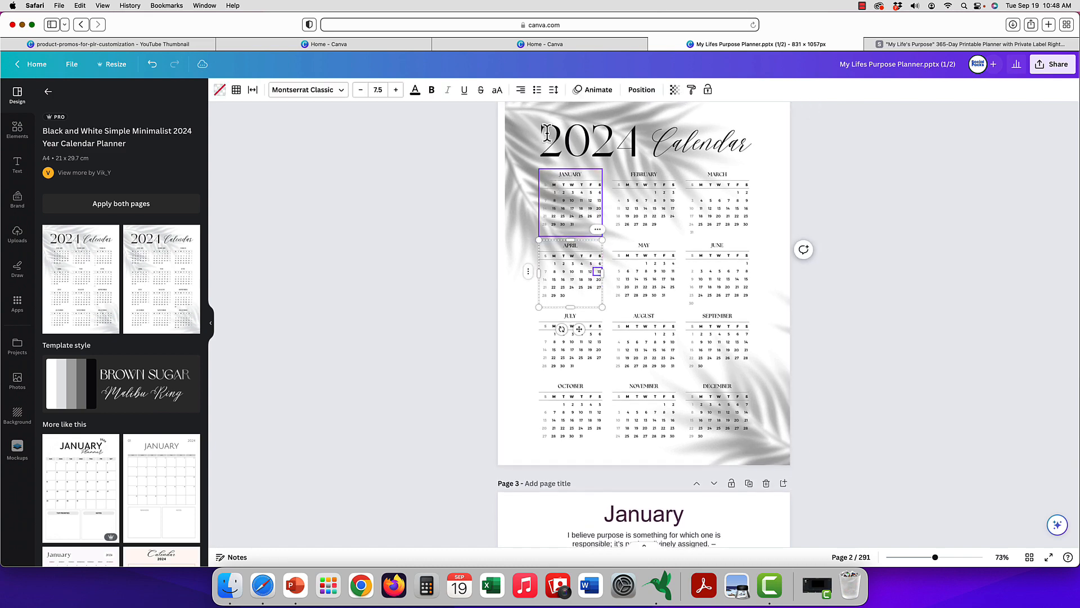
scroll(522, 221, up, 4)
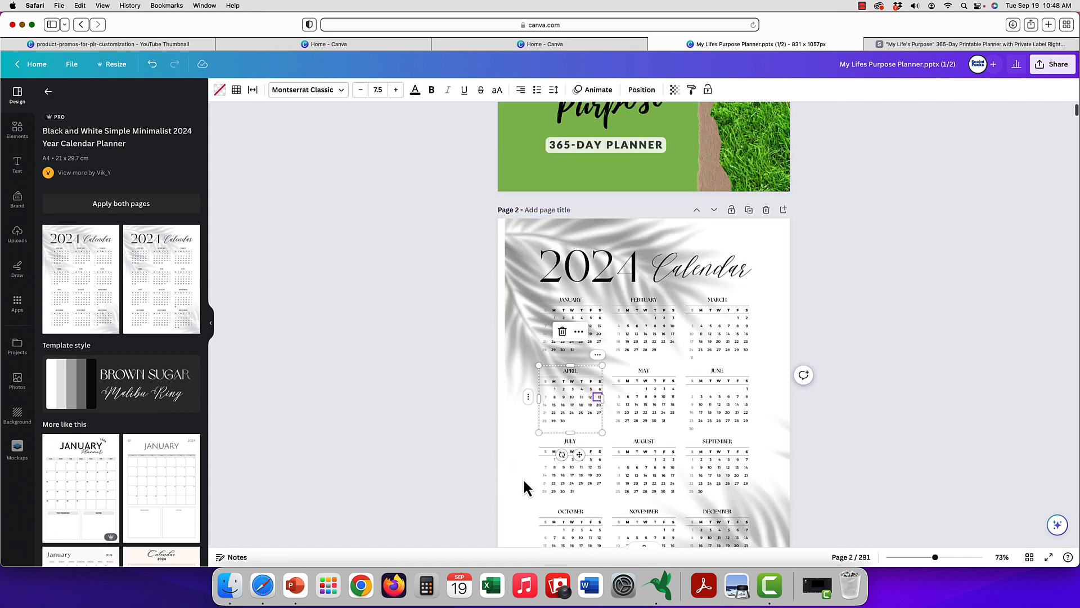
click(516, 252)
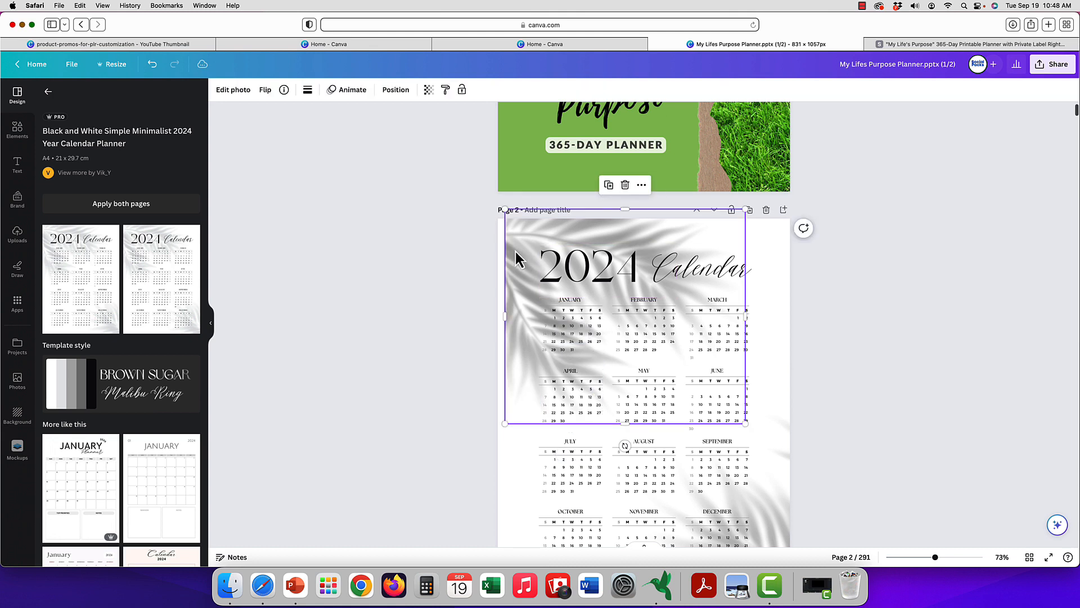
key(Delete)
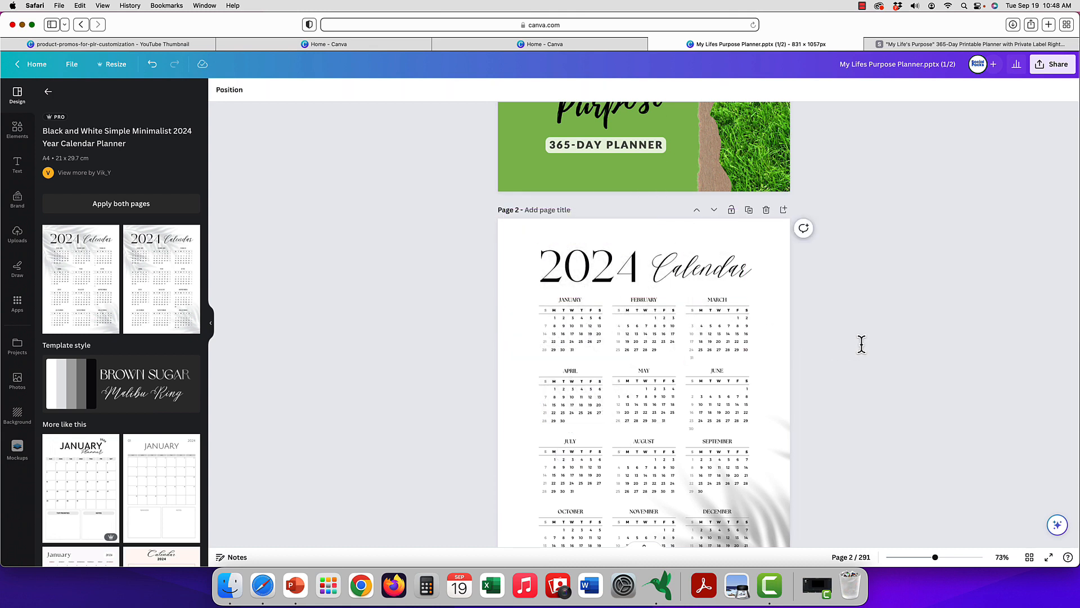
scroll(861, 342, down, 3)
click(767, 391)
key(Delete)
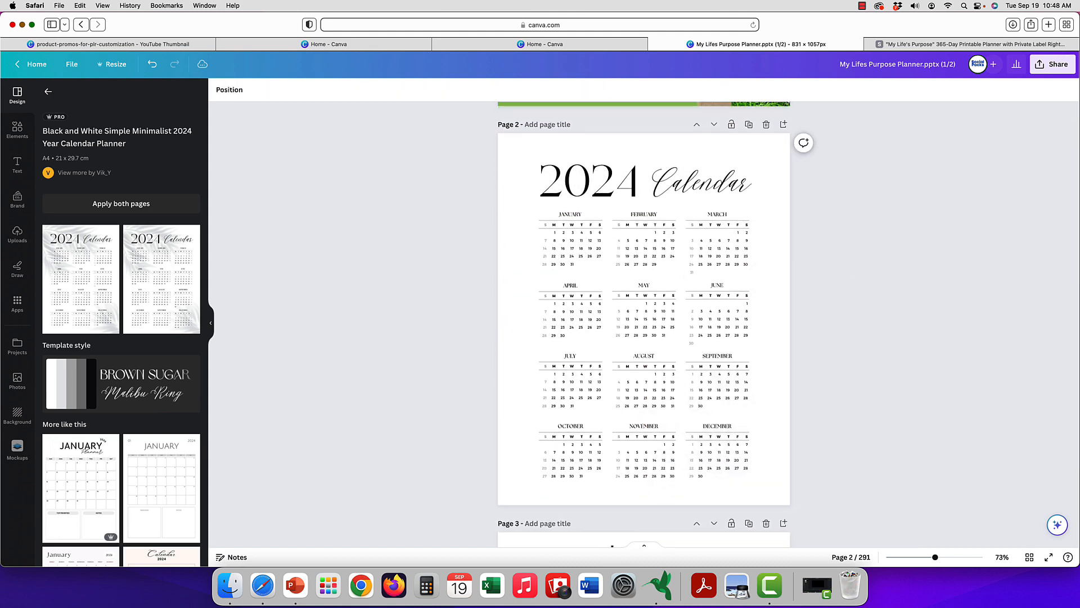
Review the cleaned-up 2024 calendar page and the January reflection page that follows it.
scroll(899, 273, up, 3)
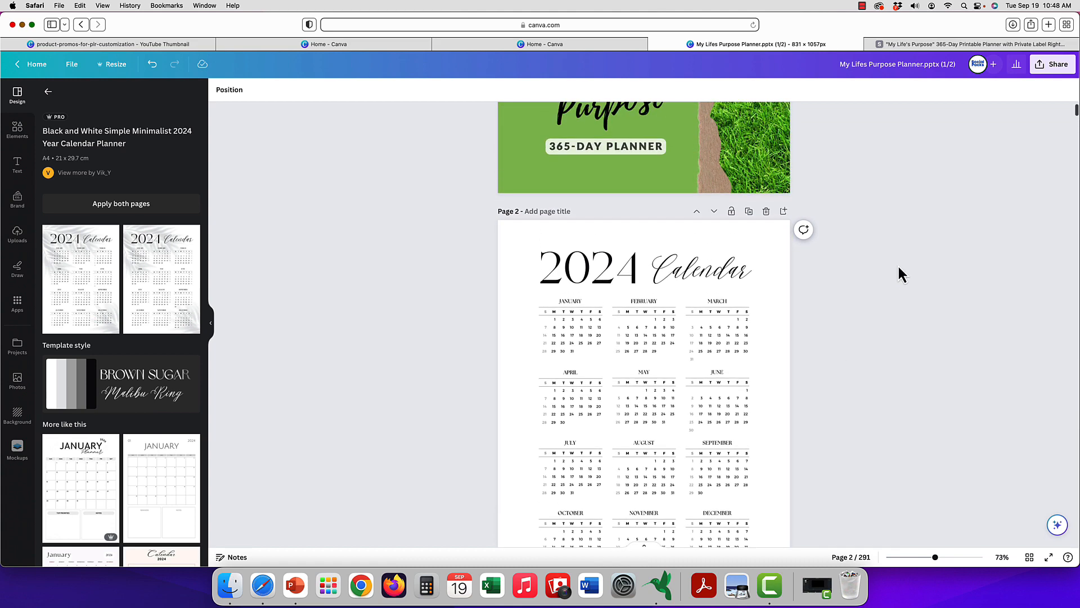
scroll(899, 267, down, 3)
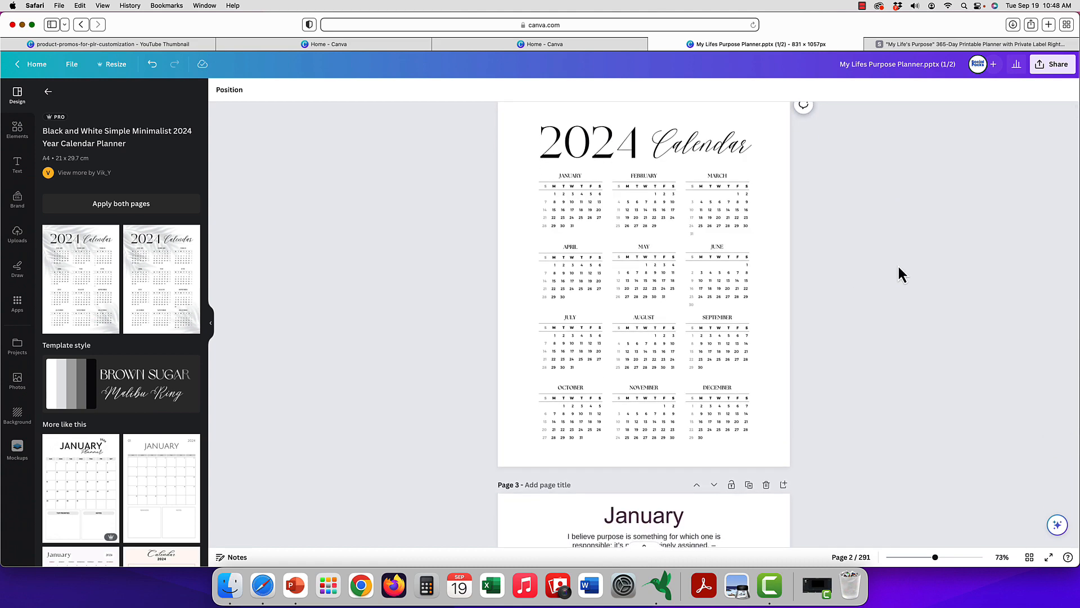
scroll(899, 267, up, 2)
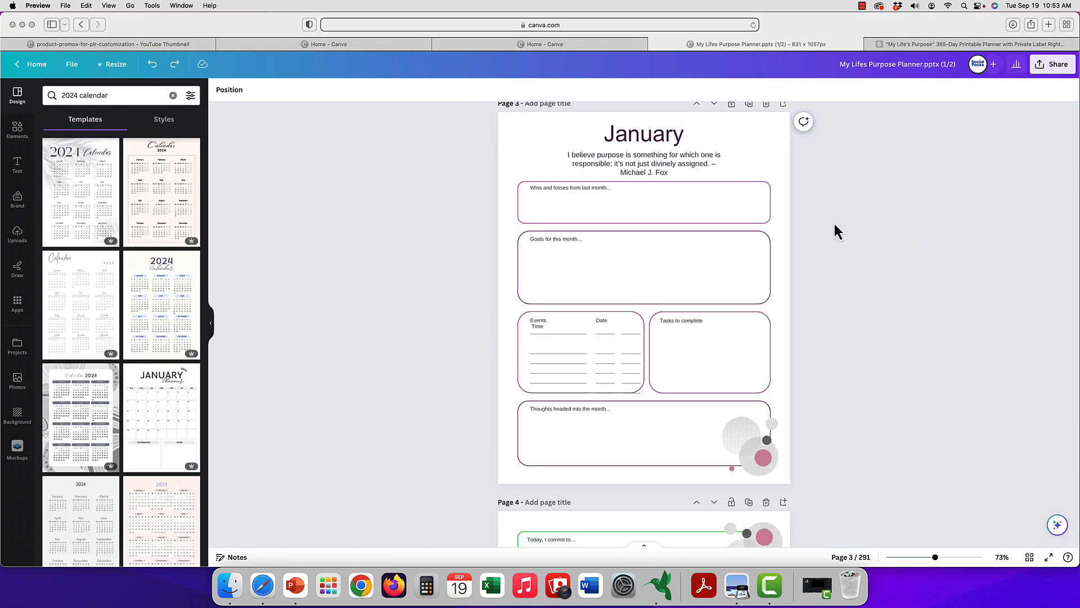
scroll(835, 224, down, 1)
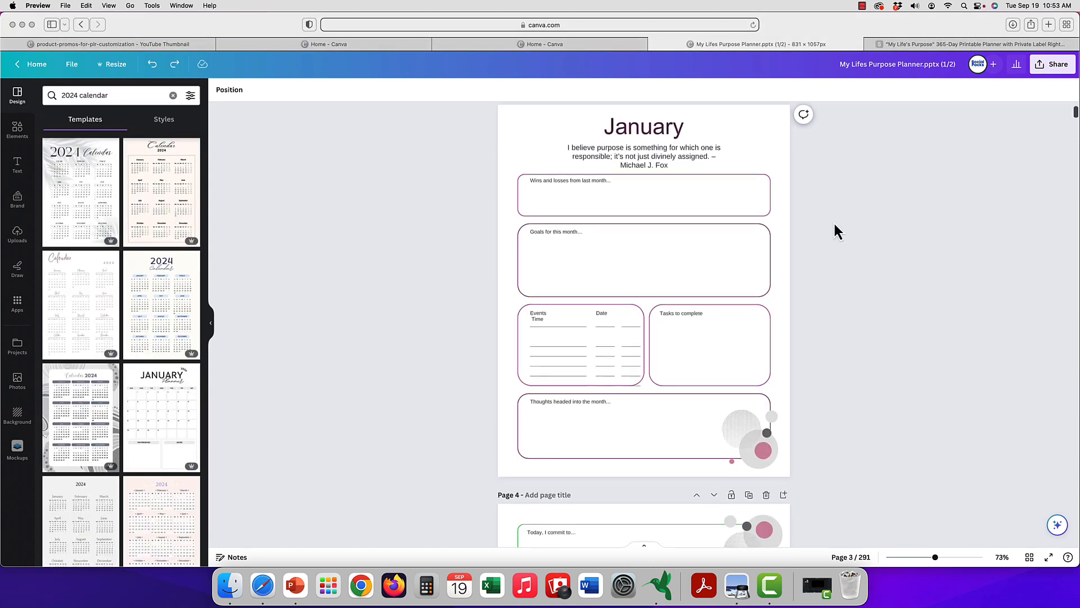
scroll(834, 230, down, 1)
scroll(834, 231, up, 2)
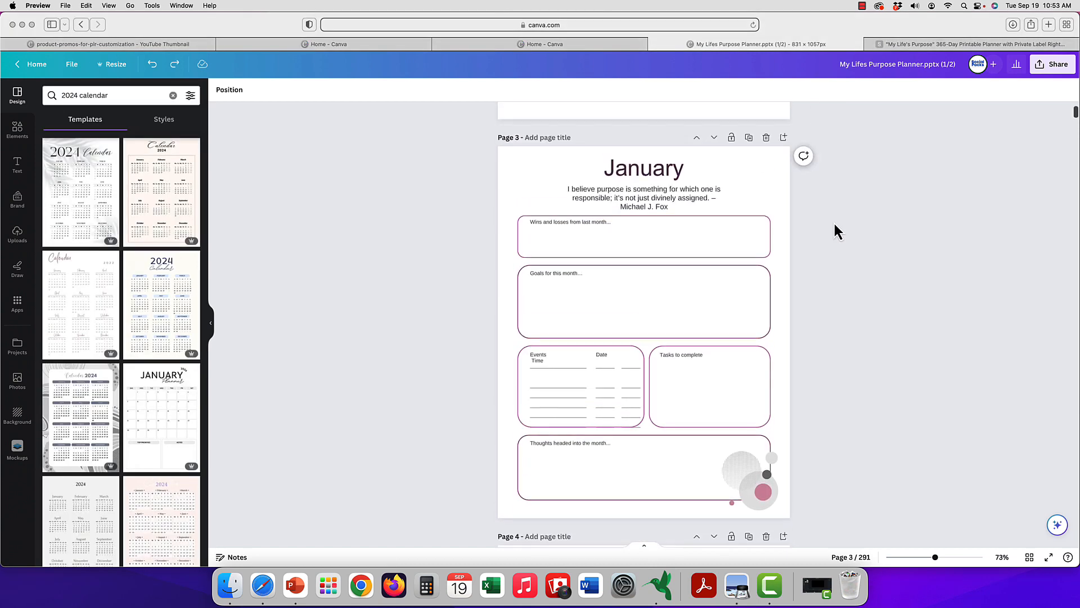
scroll(833, 222, up, 1)
scroll(602, 274, up, 2)
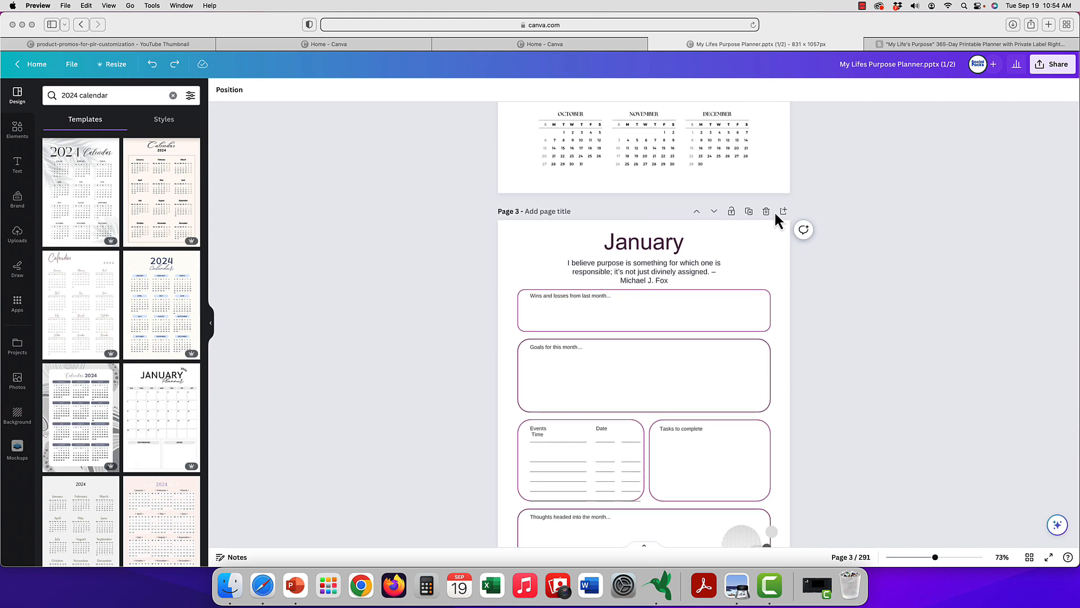
scroll(780, 214, up, 10)
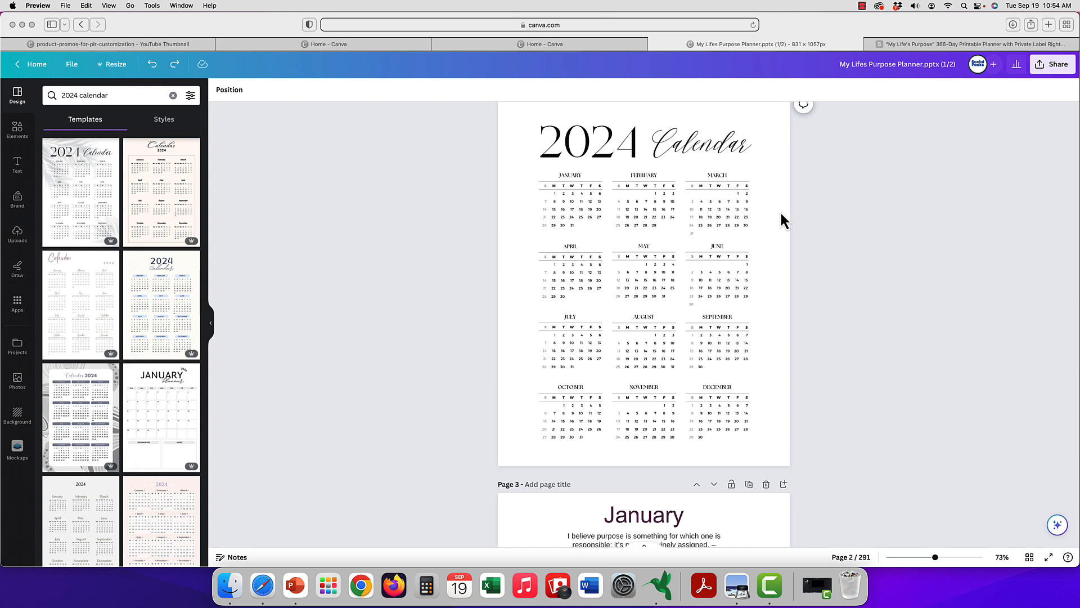
scroll(781, 204, down, 3)
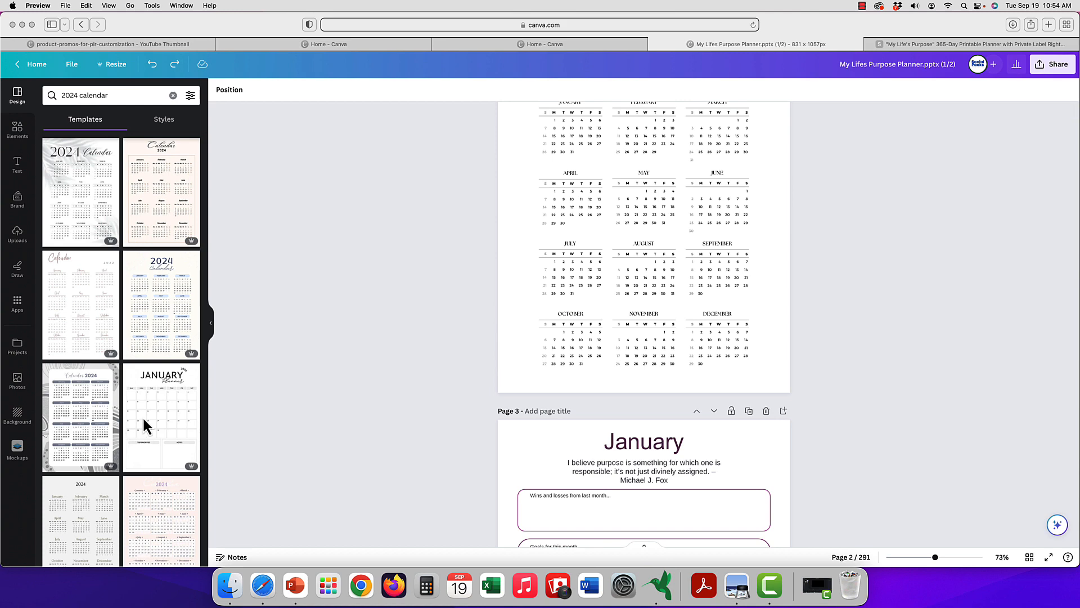
Add two blank pages directly after the 2024 calendar page.
scroll(142, 415, down, 3)
scroll(161, 348, down, 8)
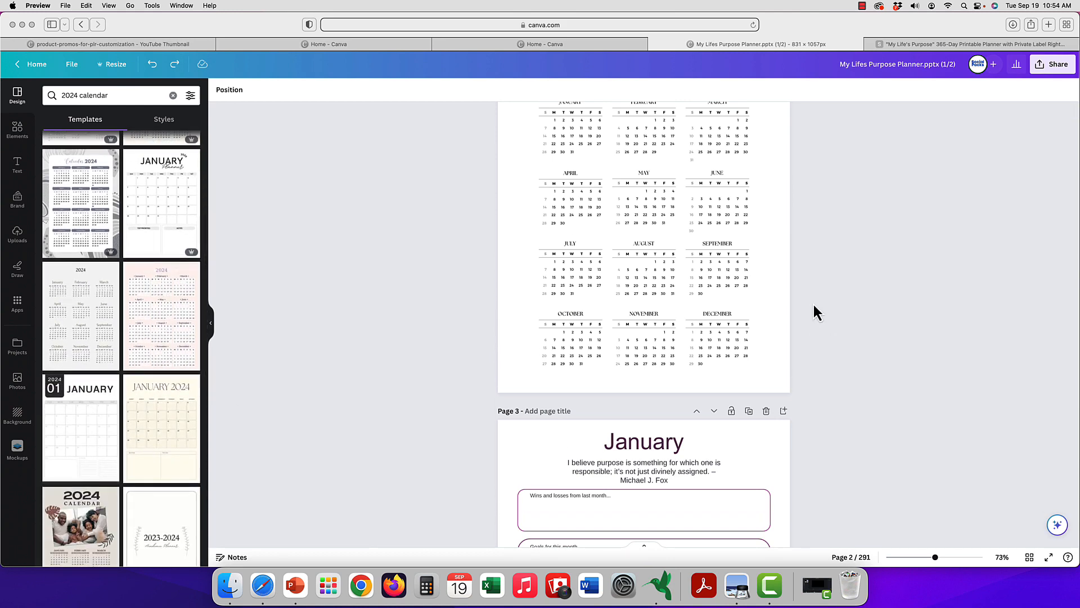
scroll(799, 301, up, 8)
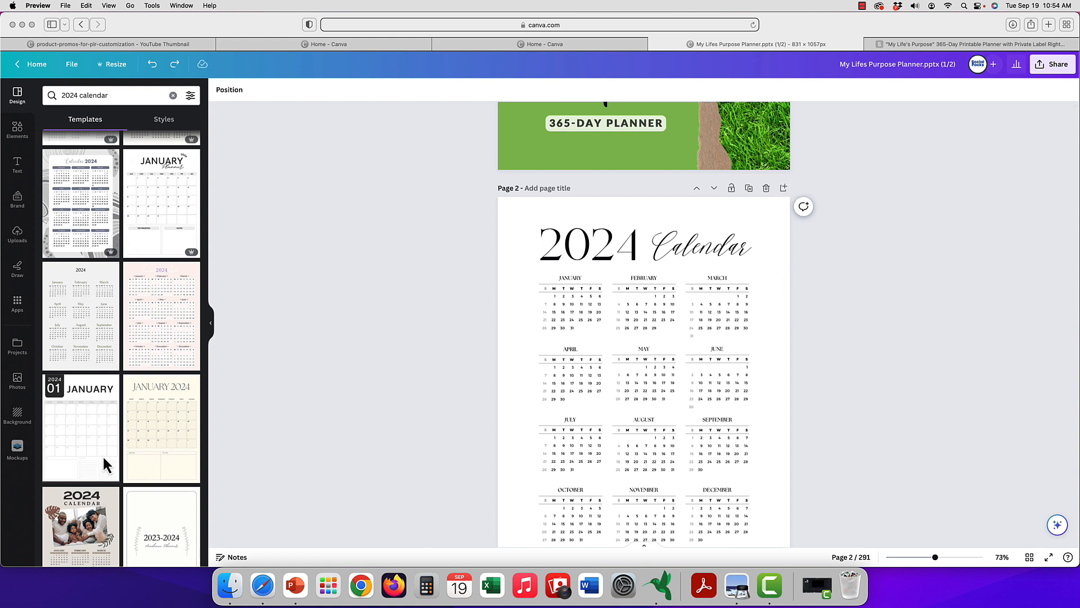
click(784, 190)
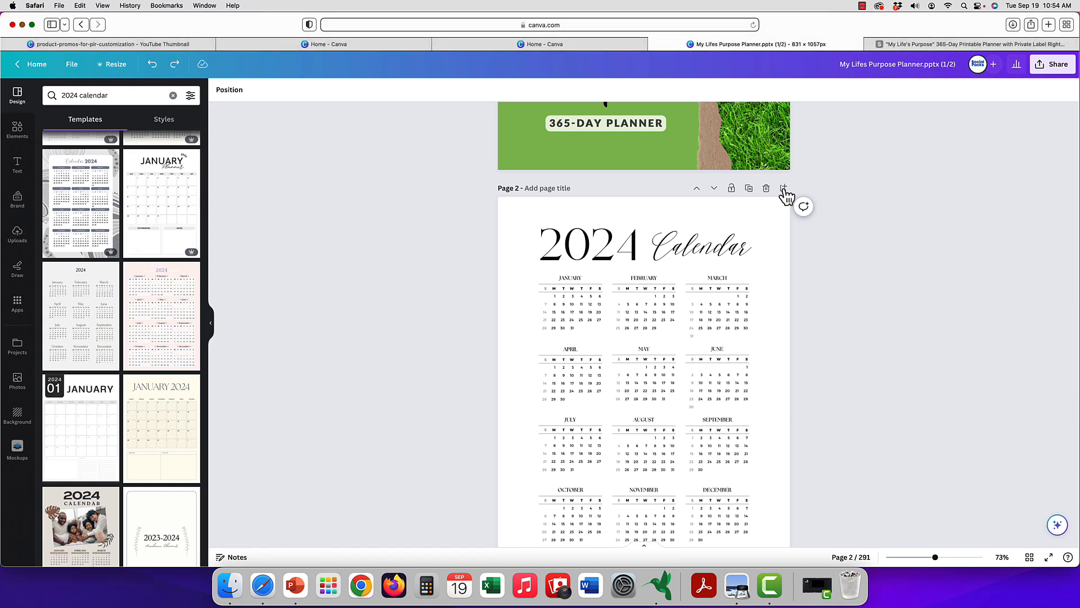
scroll(786, 195, down, 5)
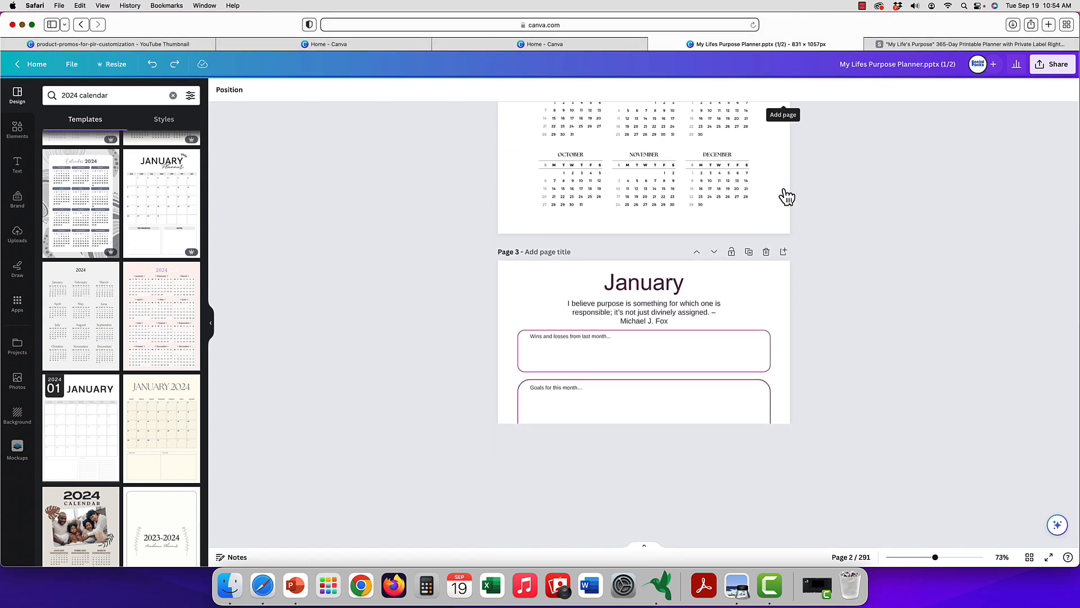
scroll(784, 194, up, 6)
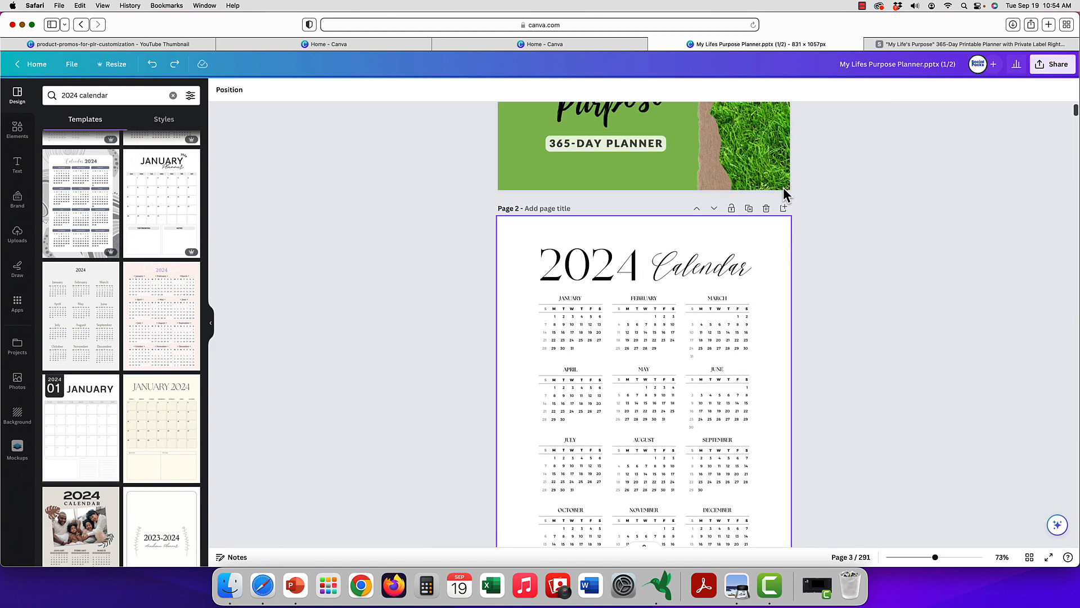
click(784, 245)
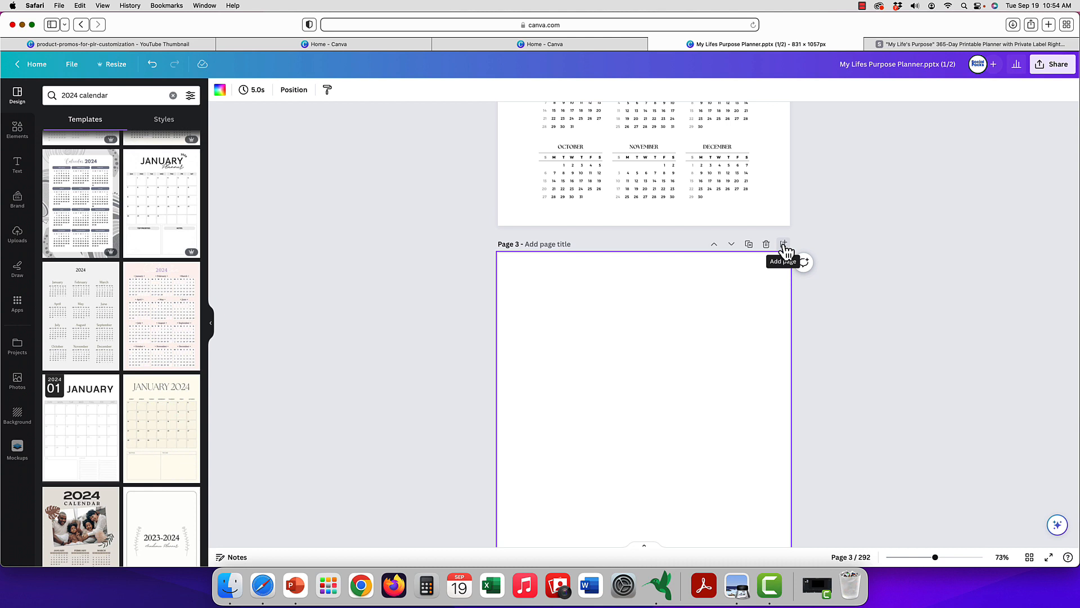
click(783, 245)
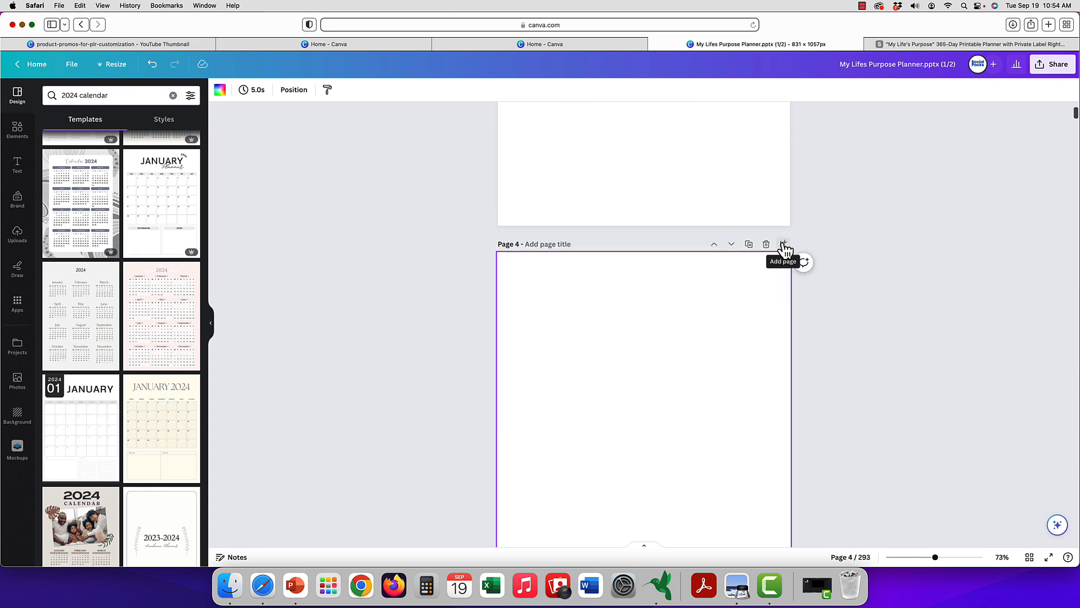
scroll(783, 248, up, 10)
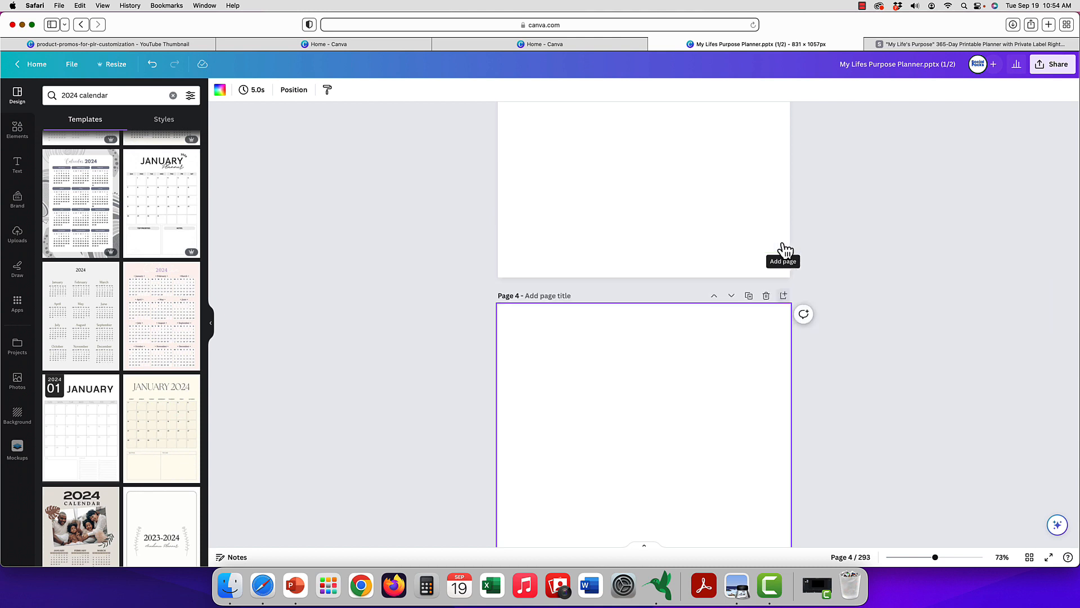
scroll(784, 248, down, 4)
scroll(784, 252, down, 4)
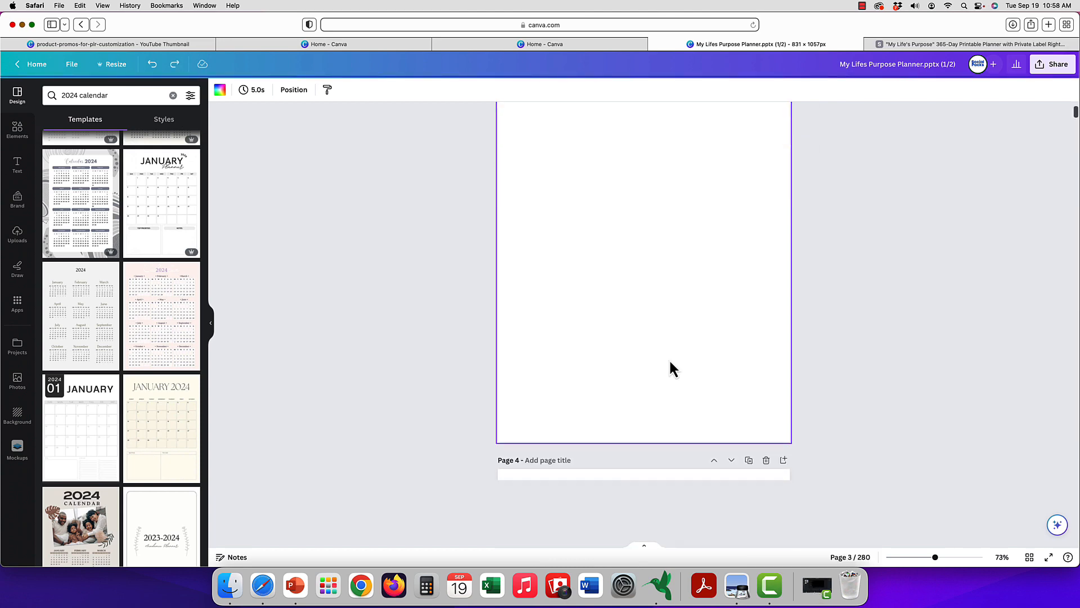
Apply the Grey Minimalist January 2024 Calendar Planner template to the blank page 3.
scroll(670, 359, up, 5)
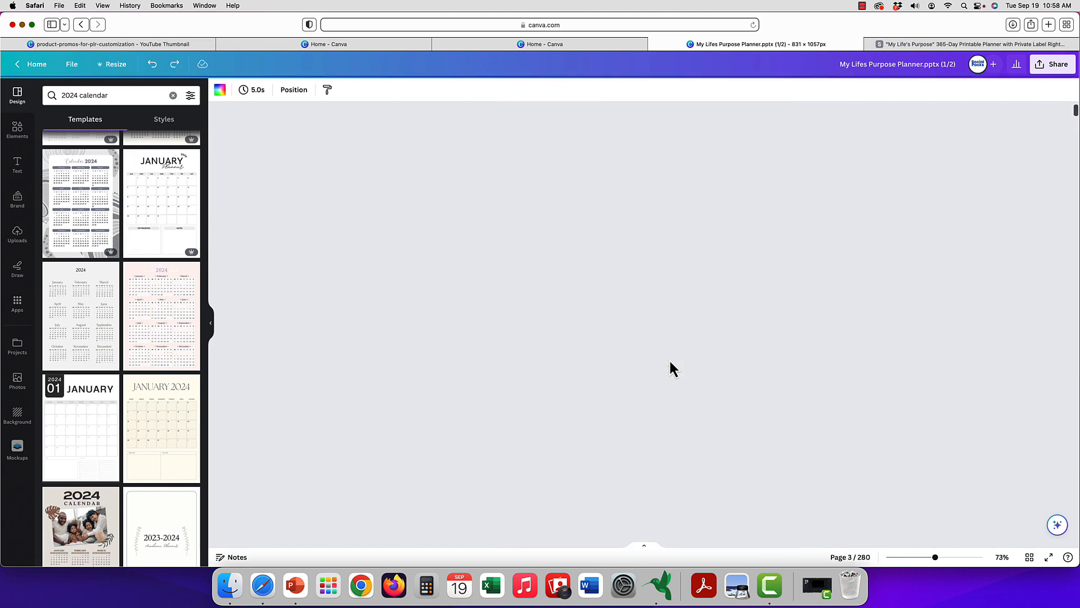
scroll(670, 362, down, 5)
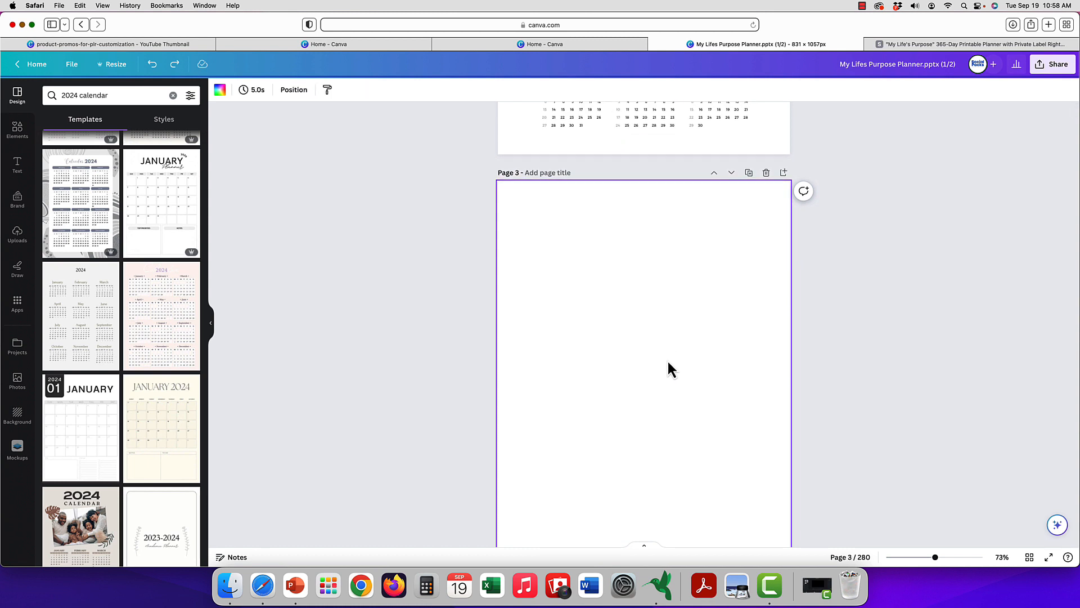
click(85, 440)
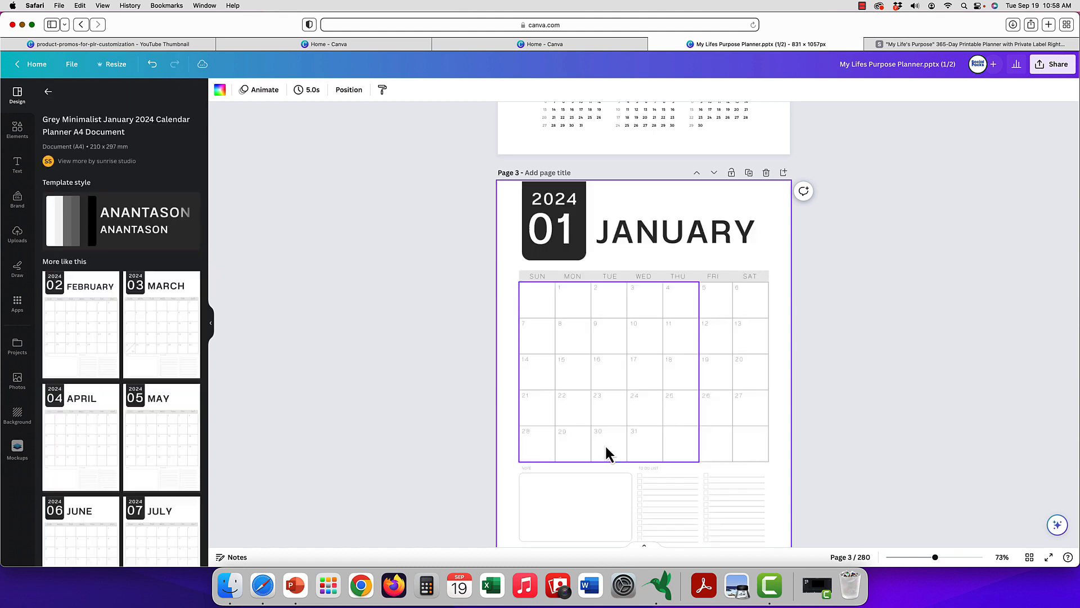
Apply the matching Grey Minimalist February 2024 template to blank page 4 and the March 2024 one to page 5.
scroll(605, 445, down, 3)
scroll(605, 444, down, 5)
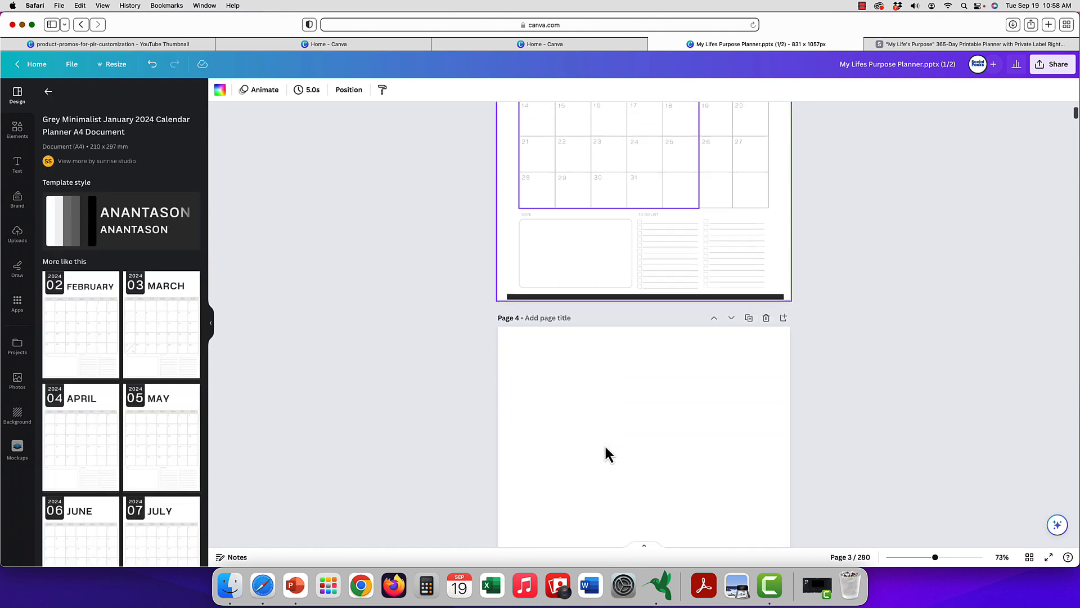
click(614, 451)
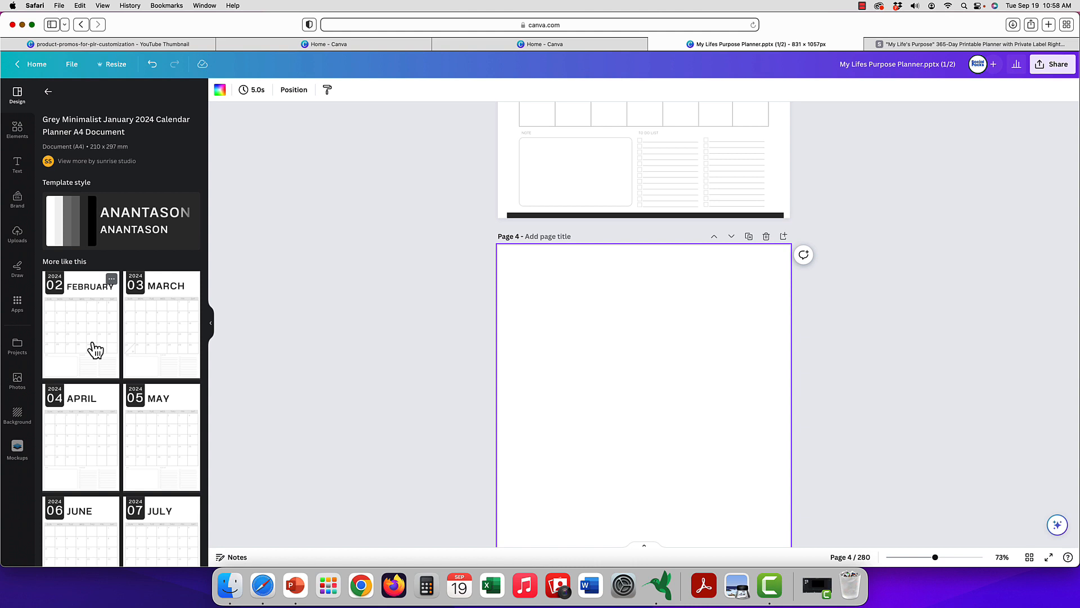
click(95, 346)
scroll(567, 393, down, 6)
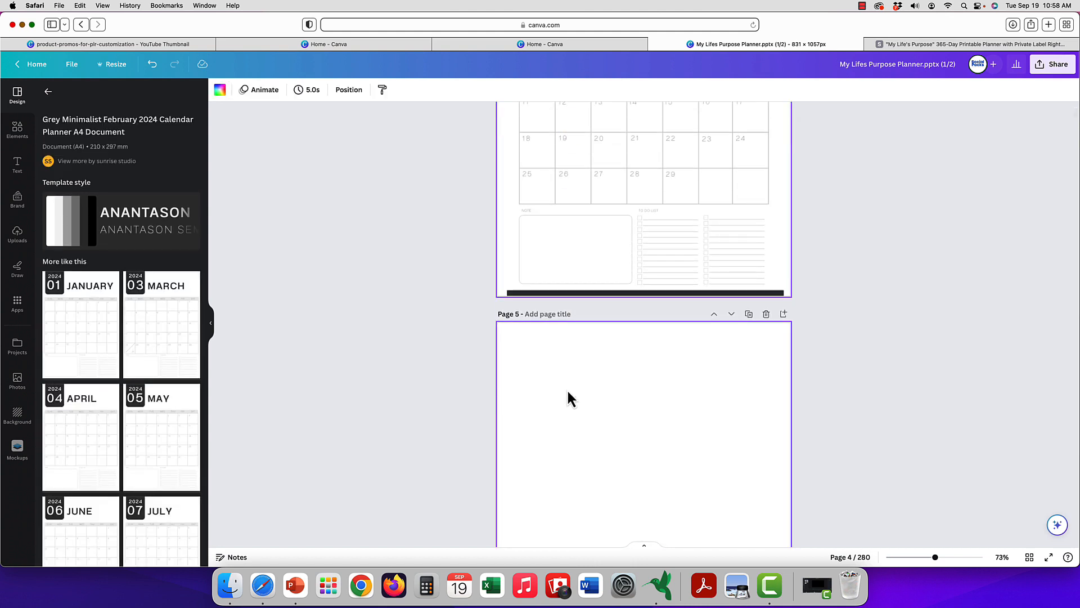
click(566, 389)
click(147, 350)
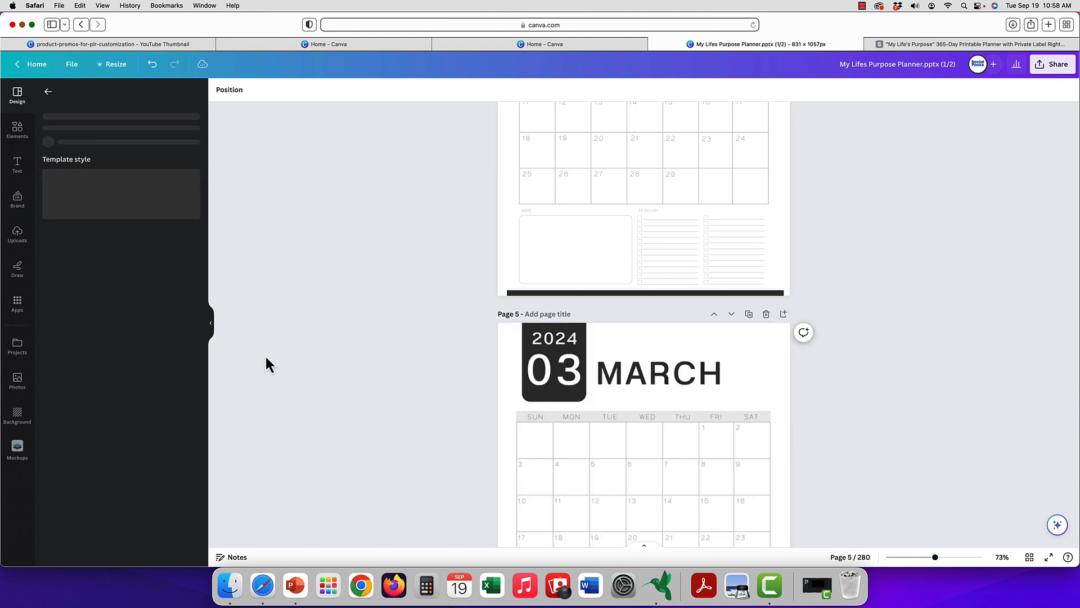
Show all pages as a grid and move the January 2024 calendar page directly before the January reflection page.
scroll(691, 396, up, 6)
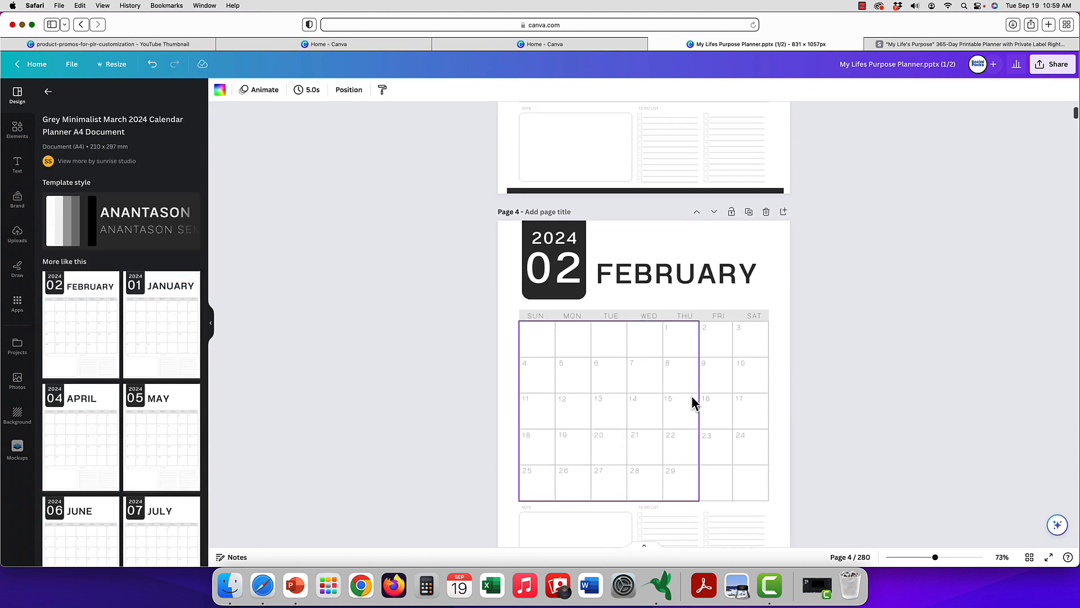
scroll(691, 396, down, 2)
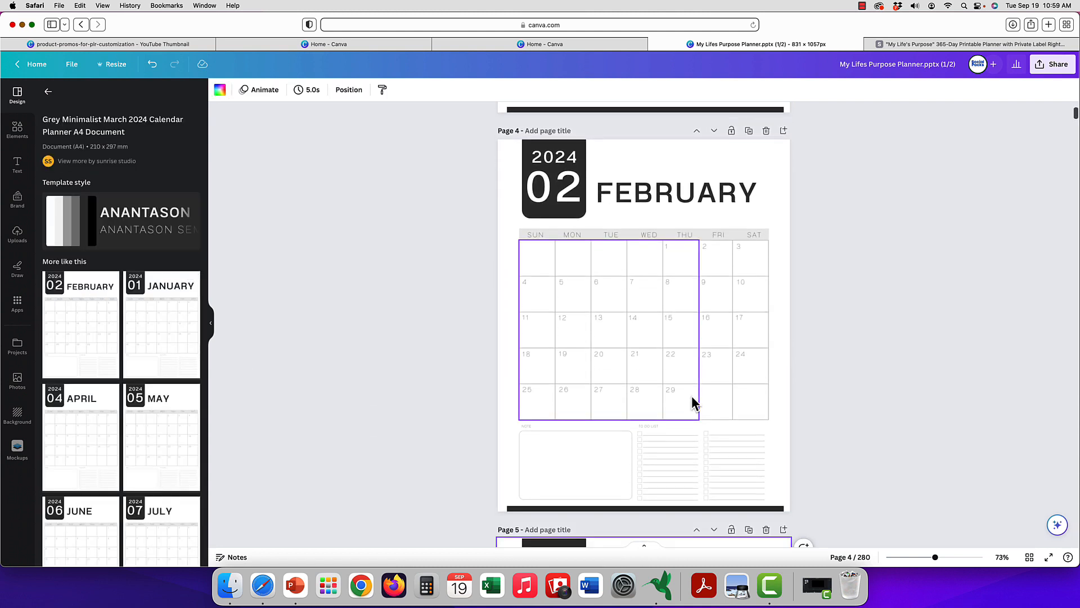
click(1030, 557)
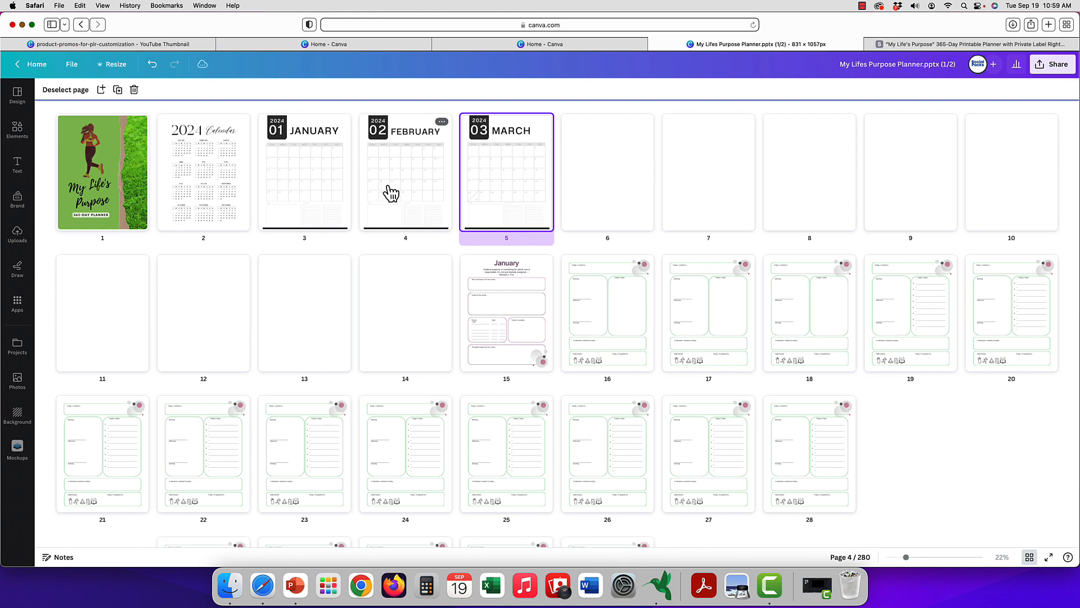
click(292, 186)
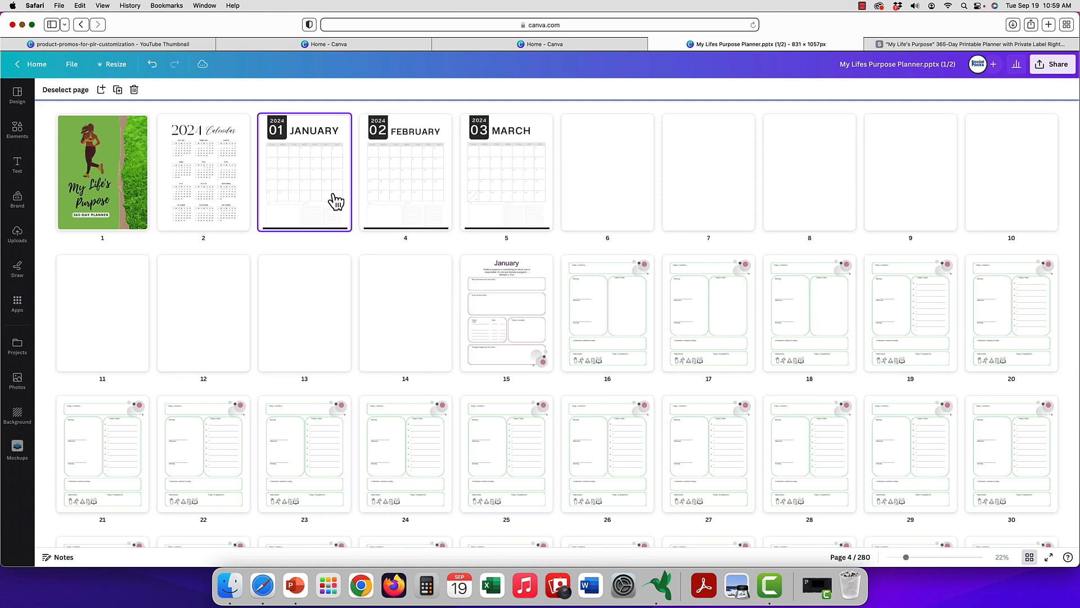
drag(490, 320, 440, 285)
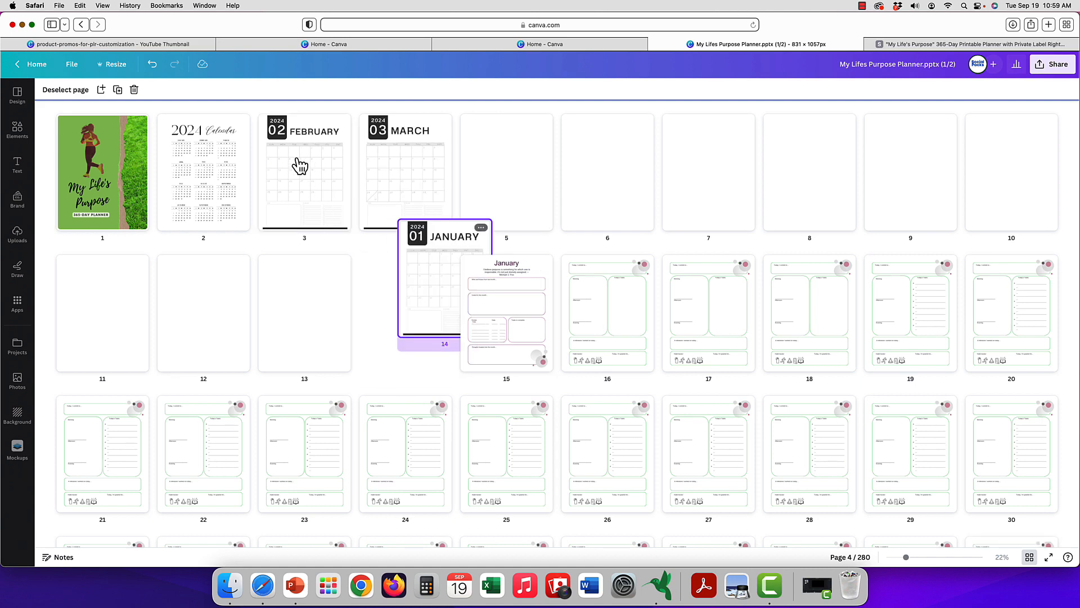
Move the February 2024 calendar page directly before the February reflection page.
scroll(553, 308, down, 10)
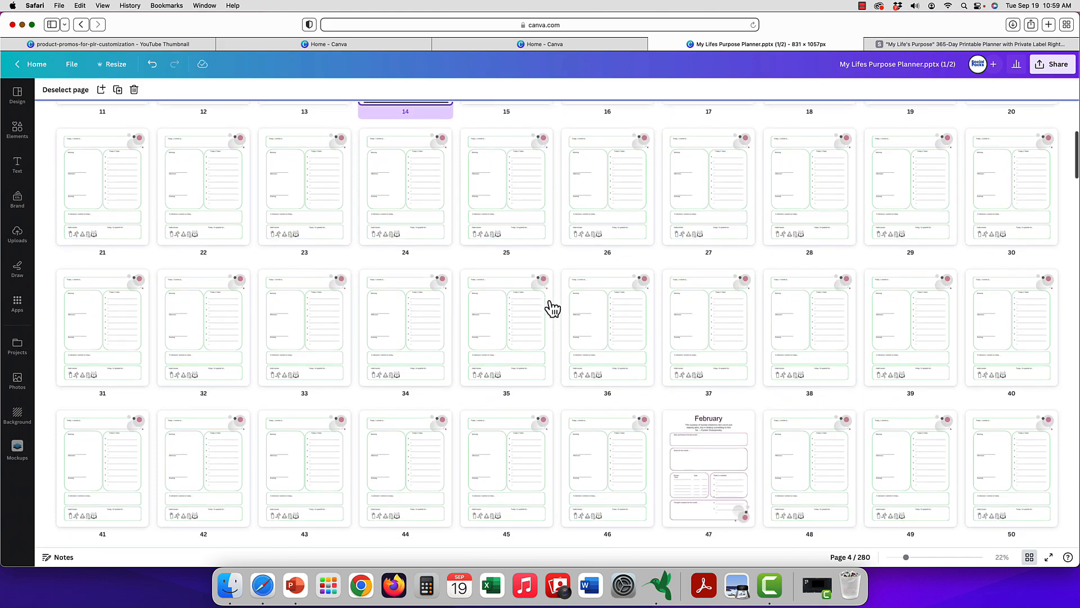
scroll(550, 307, up, 10)
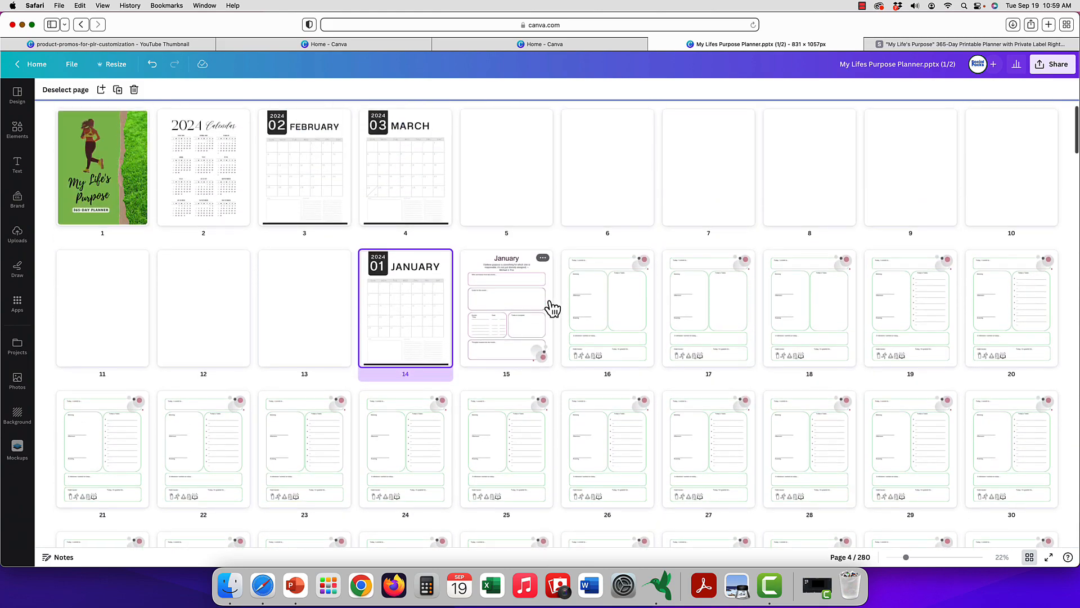
drag(304, 193, 669, 332)
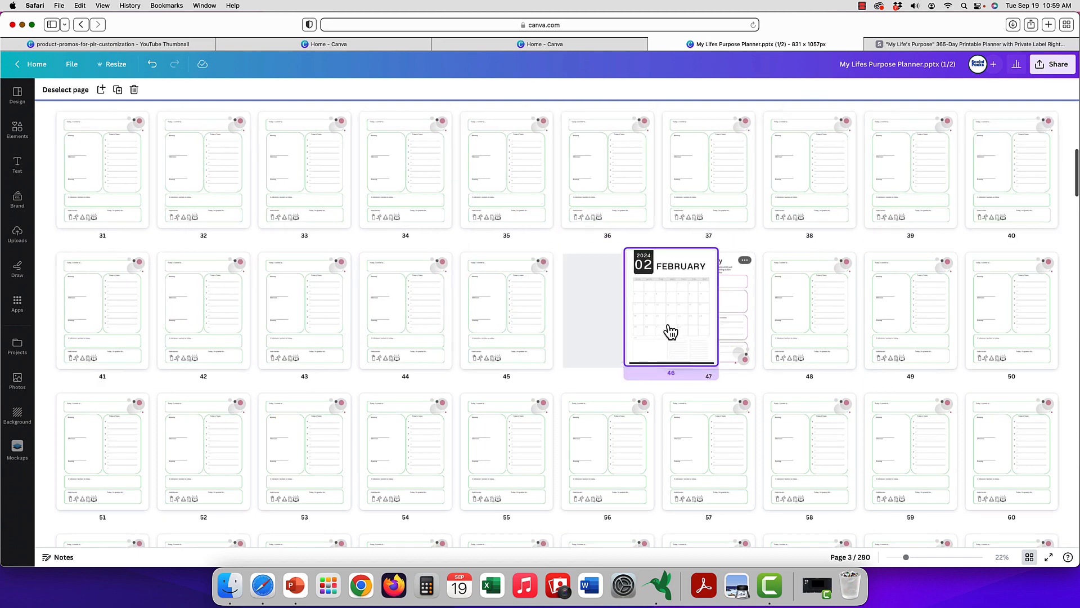
Insert a blank page between the January reflection page and the first daily page.
scroll(647, 331, up, 5)
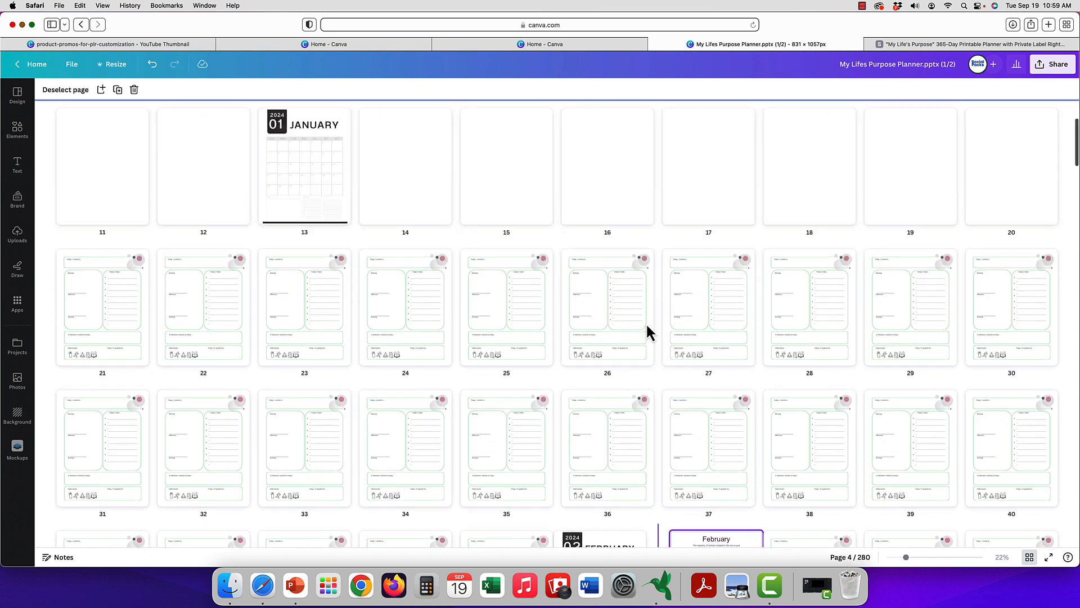
scroll(648, 330, up, 3)
scroll(647, 331, down, 2)
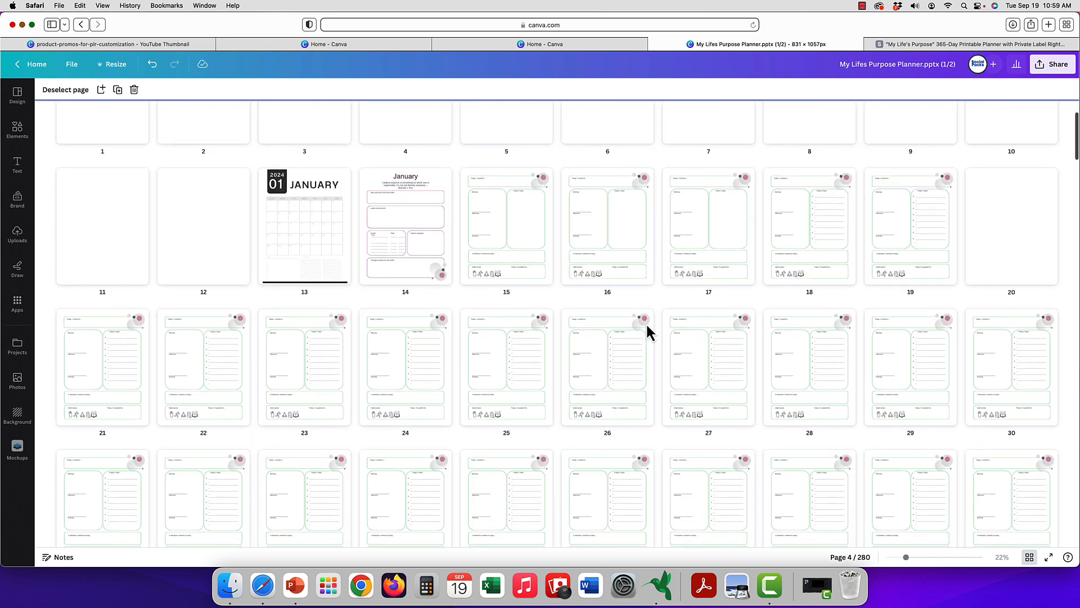
scroll(647, 332, up, 2)
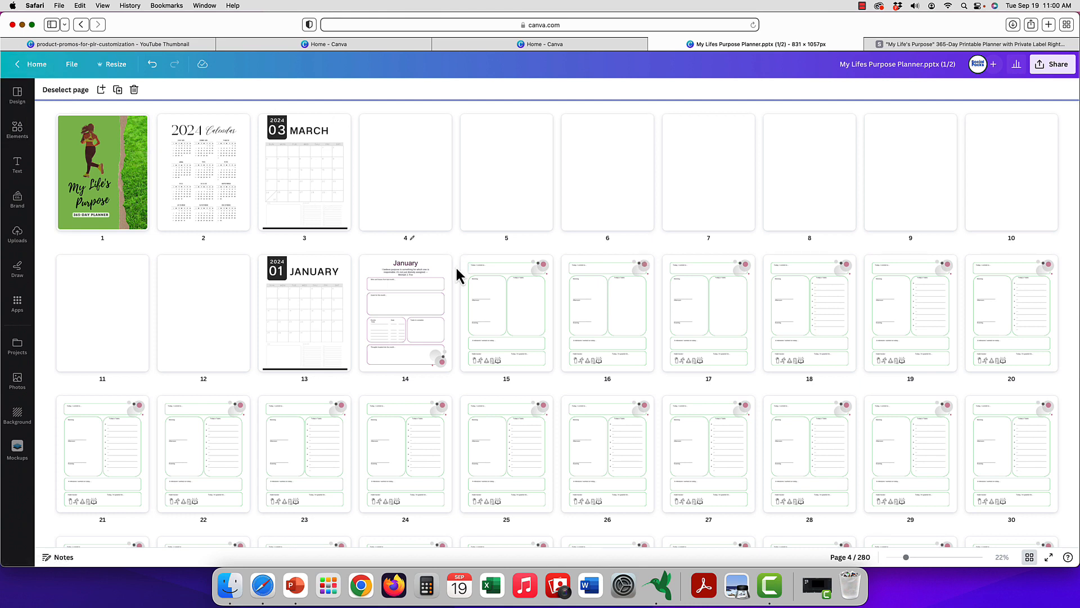
mouse_move(455, 268)
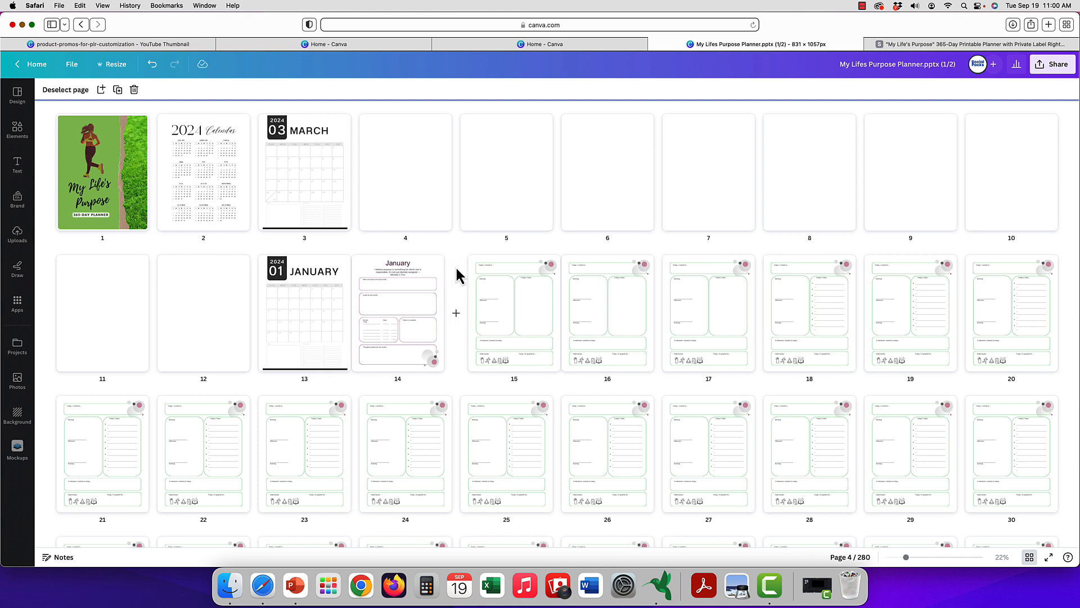
click(456, 314)
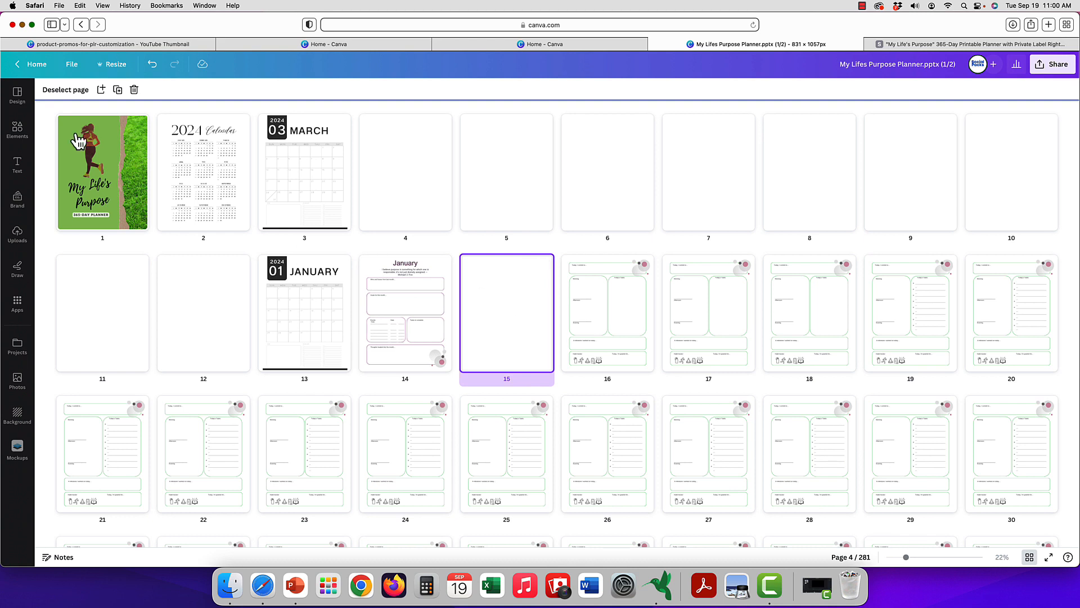
Leave the page grid at the new blank page and search the design templates for "weekly planner".
click(17, 130)
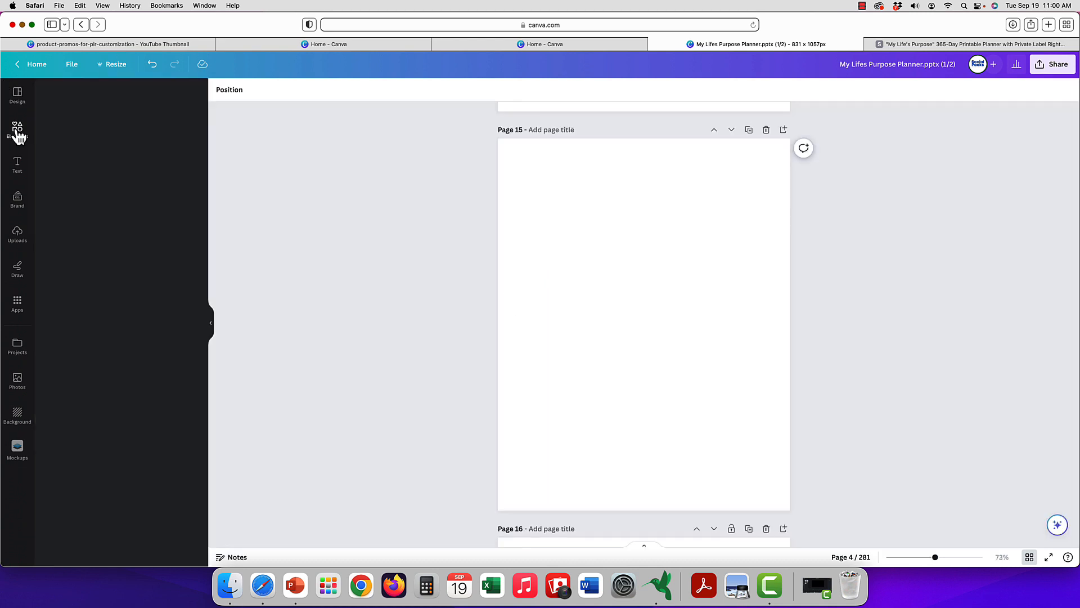
click(108, 96)
text(weekly p)
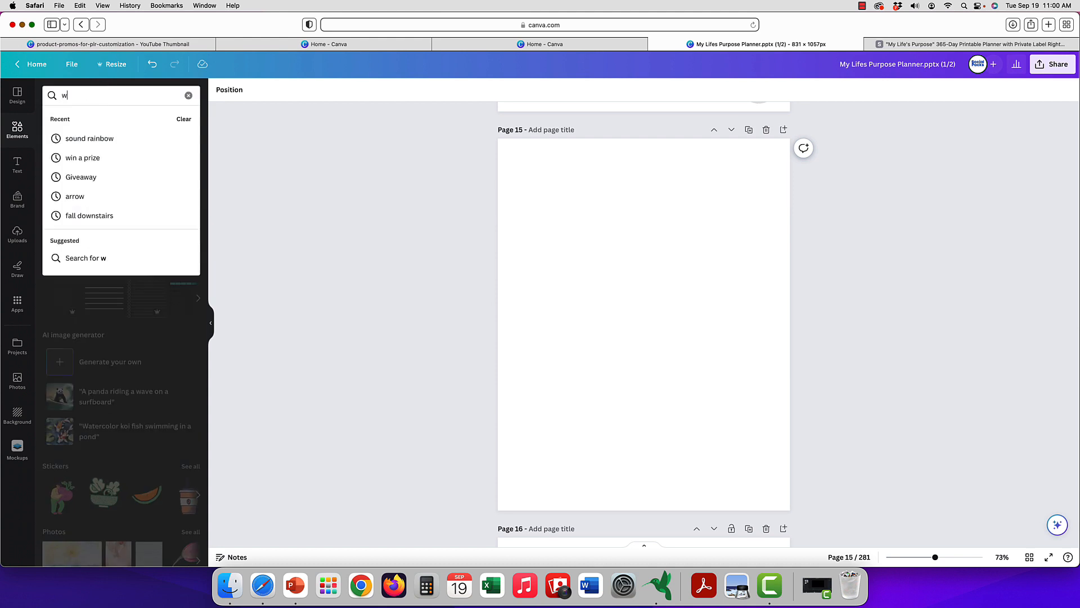
text(lanner)
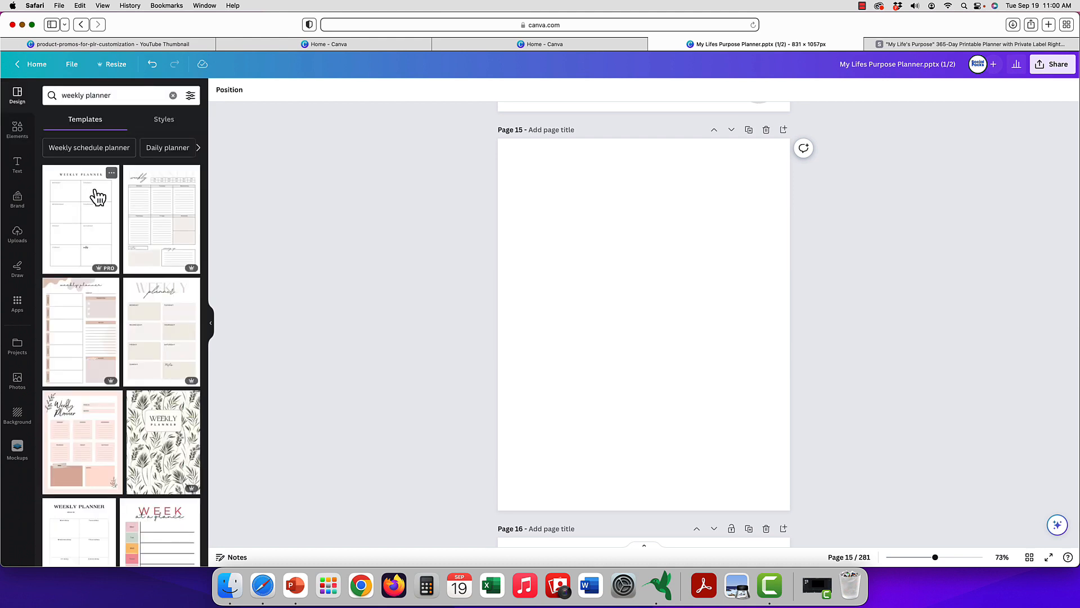
Apply the White Weekly Planner template to blank page 15 and return to the grid of all pages.
click(98, 197)
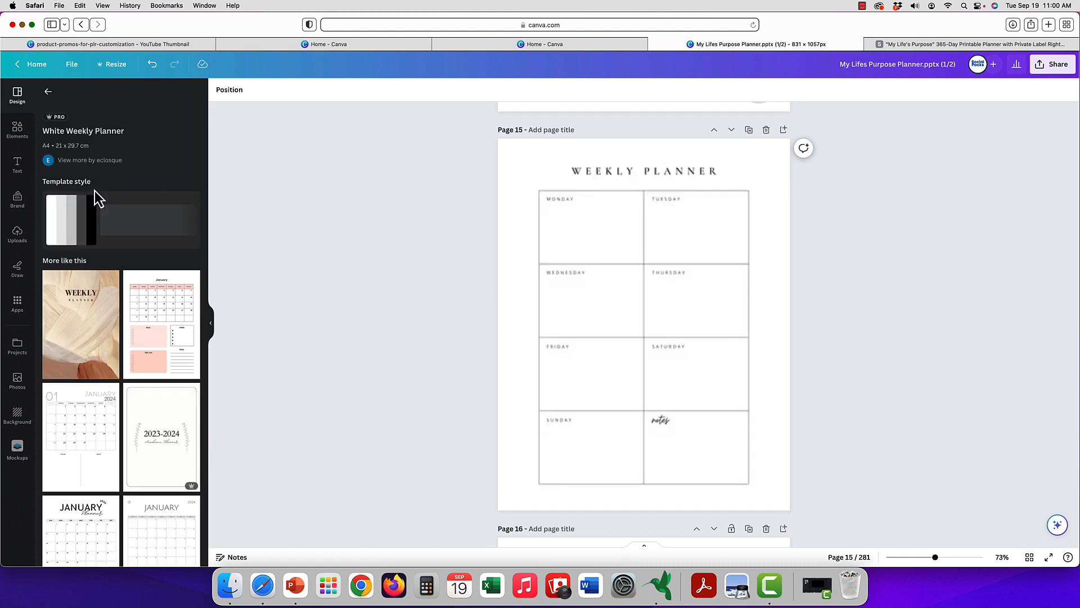
click(604, 237)
scroll(604, 243, down, 3)
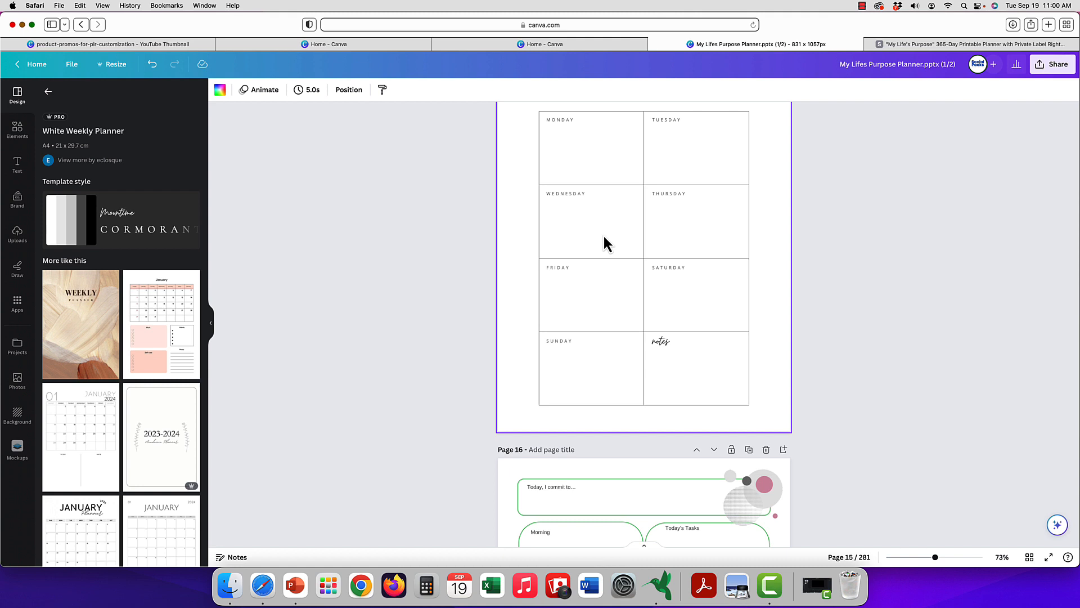
click(1030, 558)
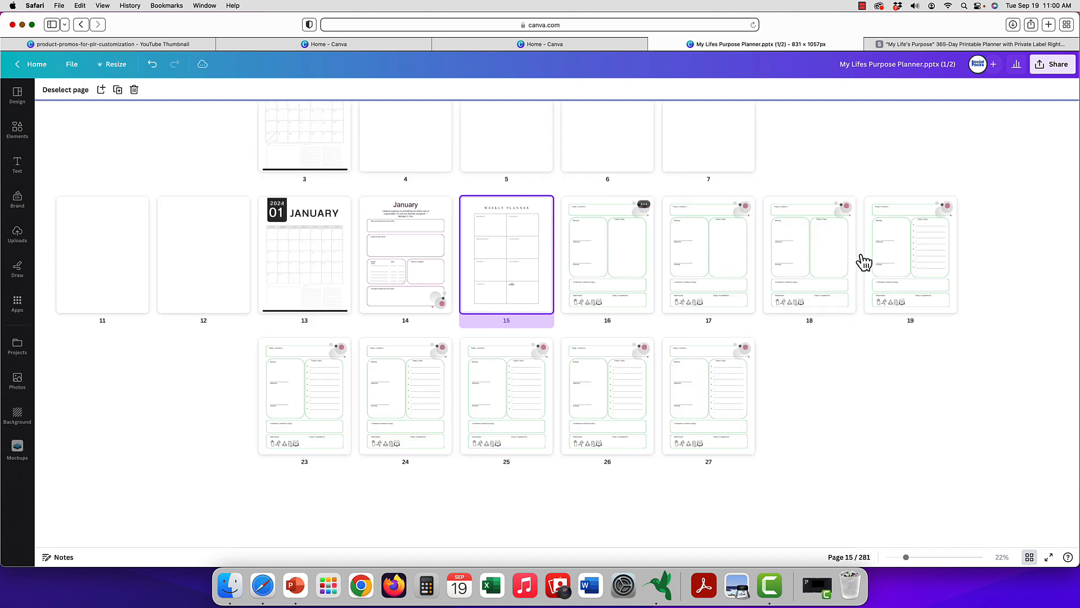
Leave the page grid and show the available design styles instead of the White Weekly Planner template details.
scroll(691, 304, up, 2)
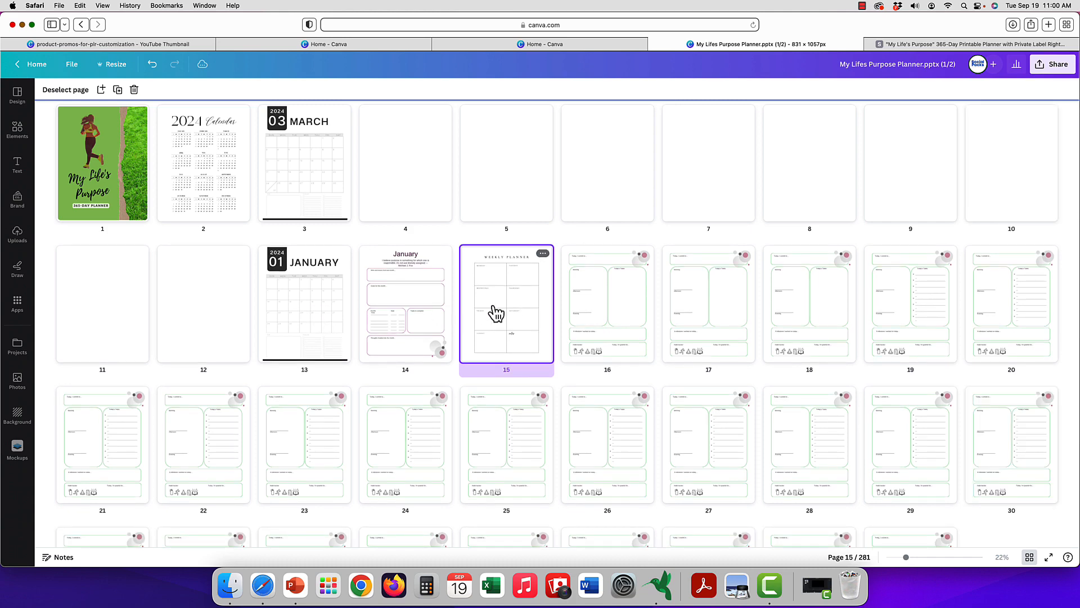
scroll(495, 313, up, 1)
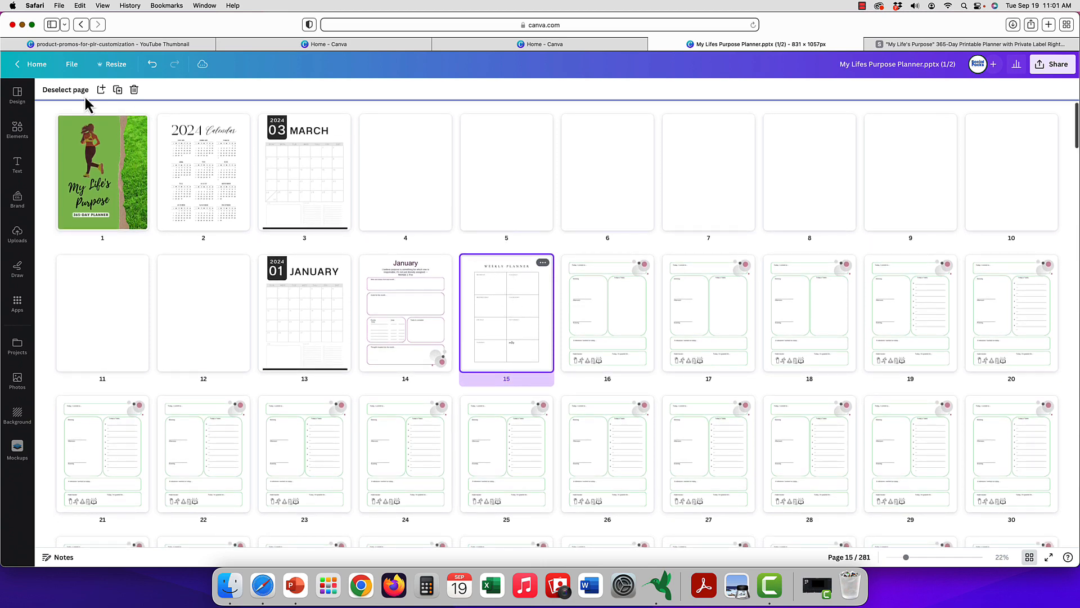
click(23, 98)
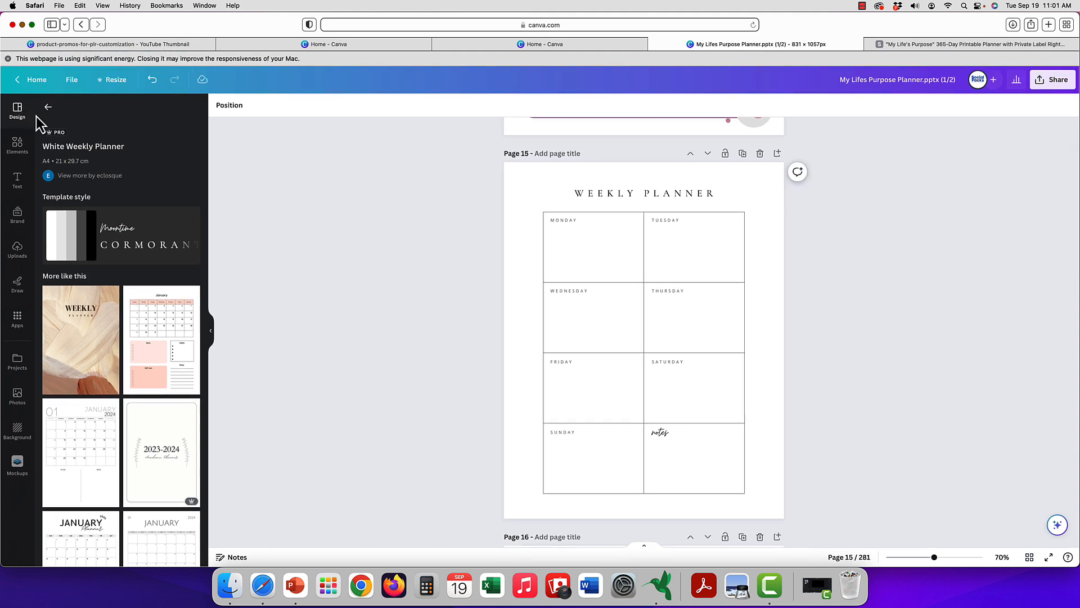
click(48, 108)
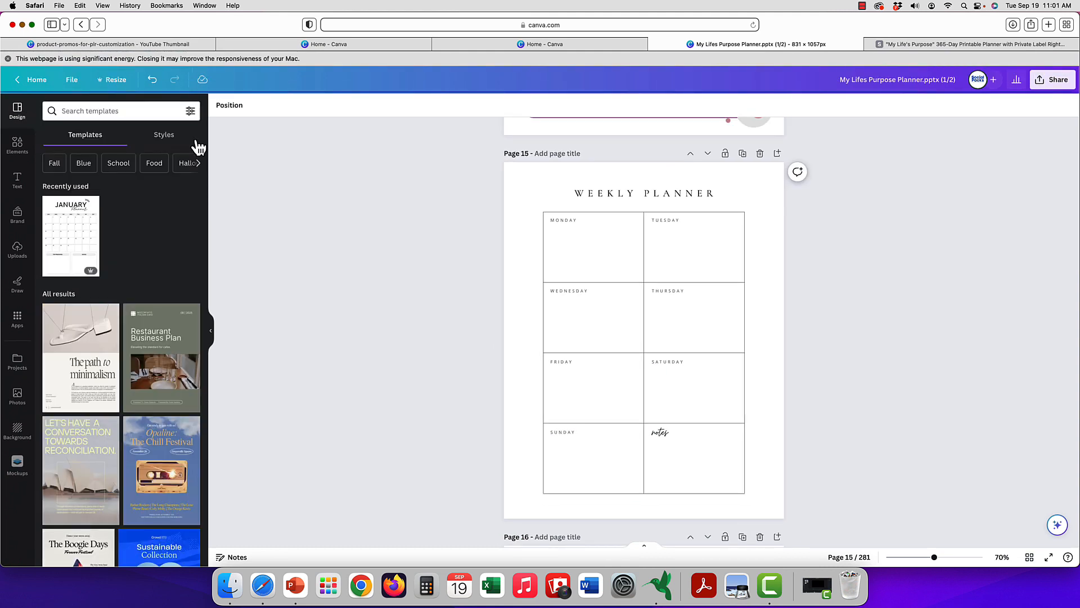
click(167, 137)
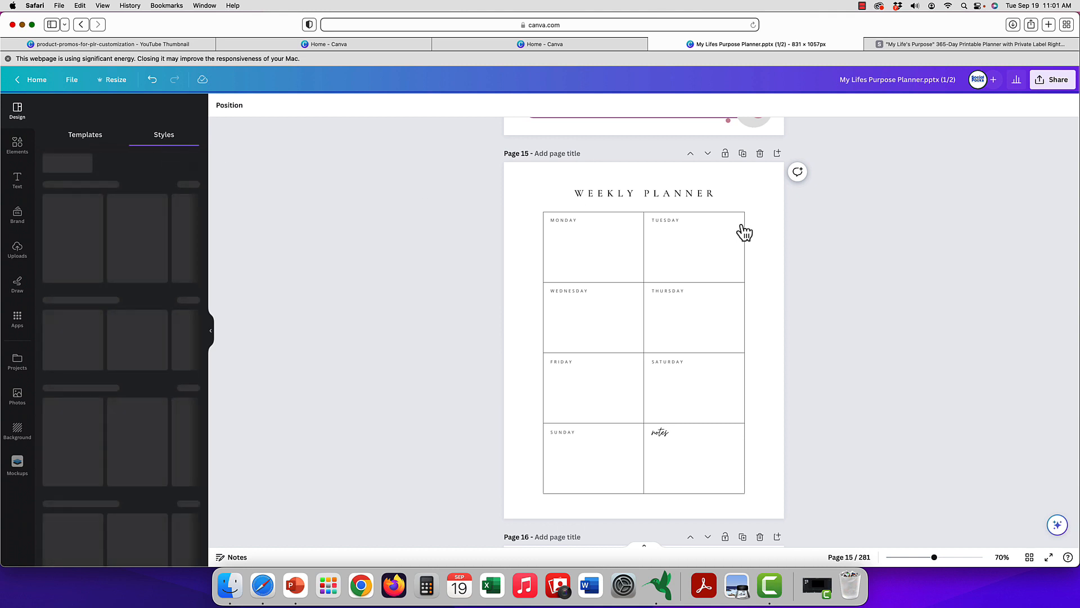
Apply the Cardo and Didact Gothic font set to the January reflection page and to all other pages.
scroll(741, 224, up, 6)
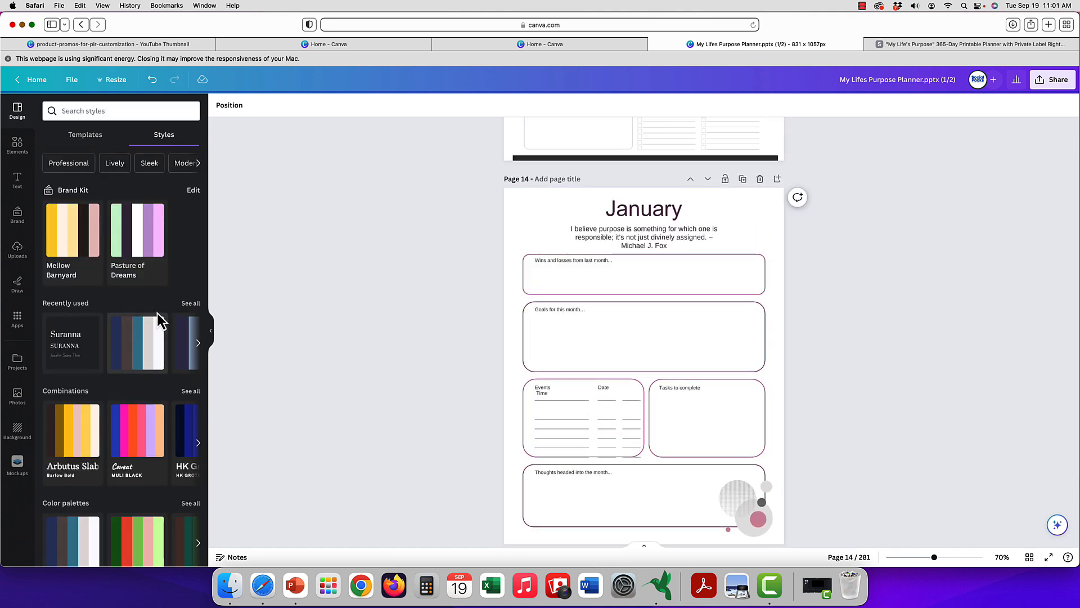
scroll(158, 278, down, 1)
scroll(159, 278, down, 6)
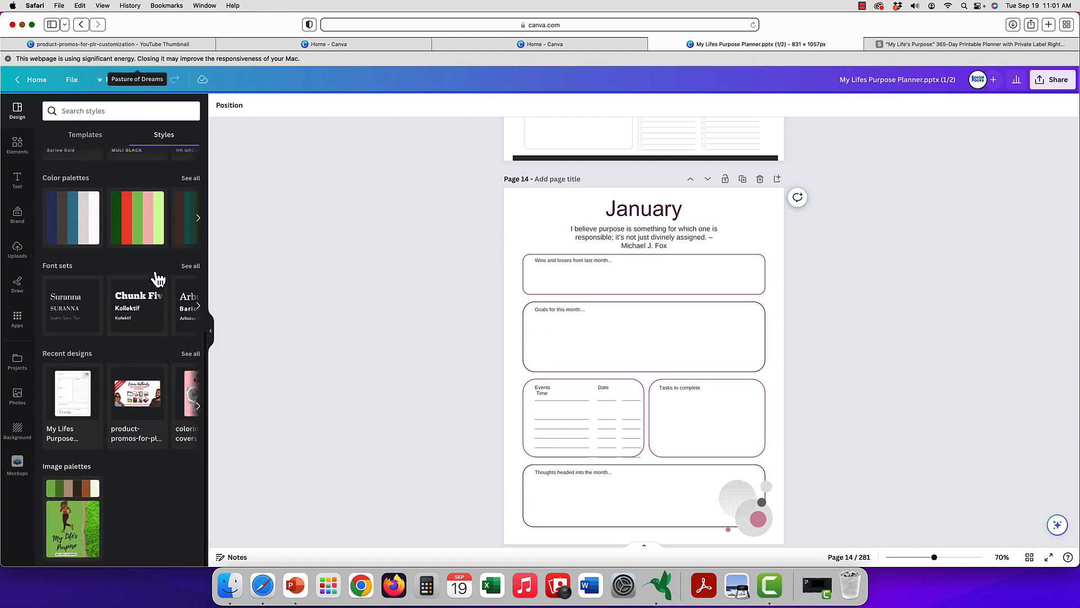
click(190, 266)
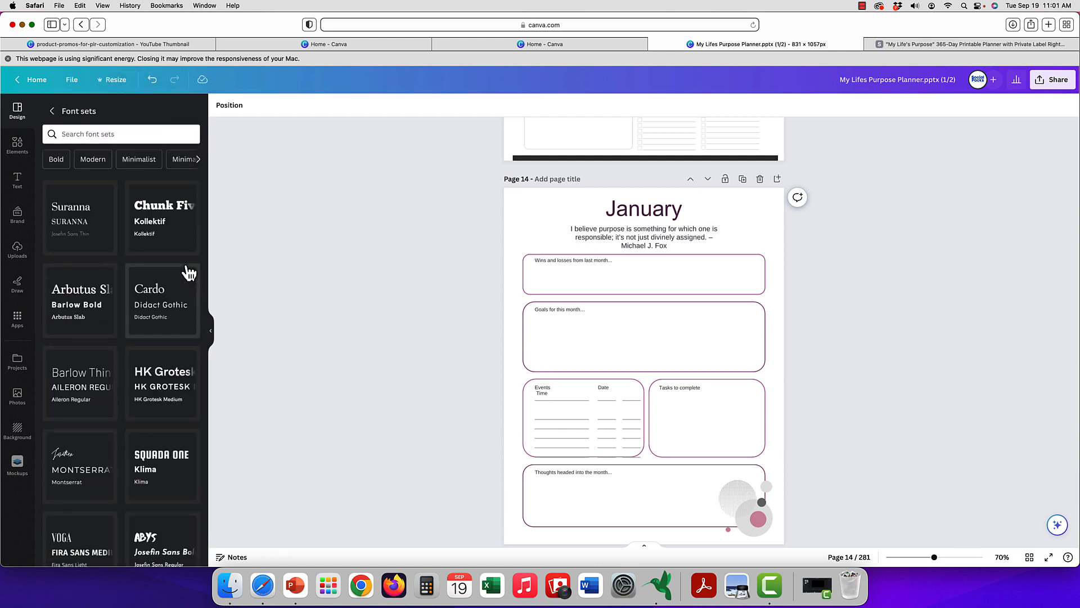
click(166, 310)
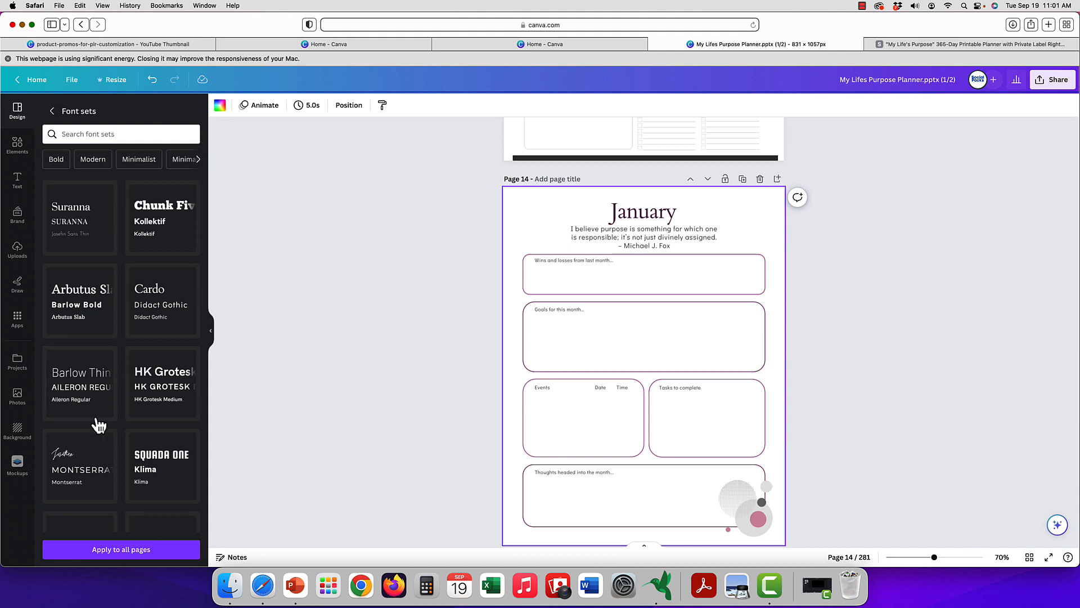
click(96, 554)
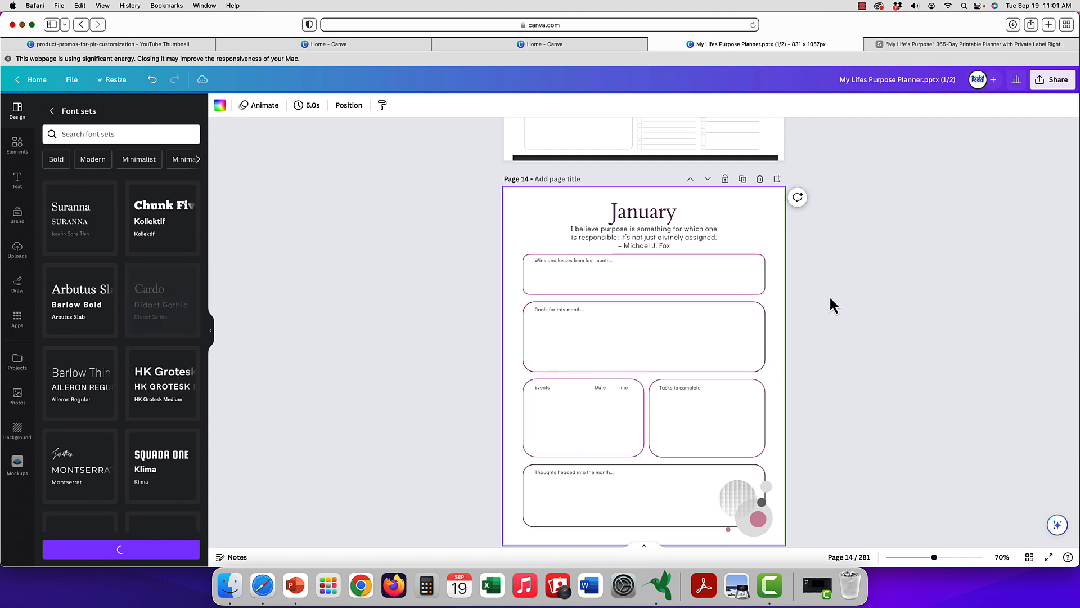
Apply the purple, lilac and yellow color palette, in its variation with a very pale lavender background, to the January reflection page and all pages.
scroll(831, 304, up, 10)
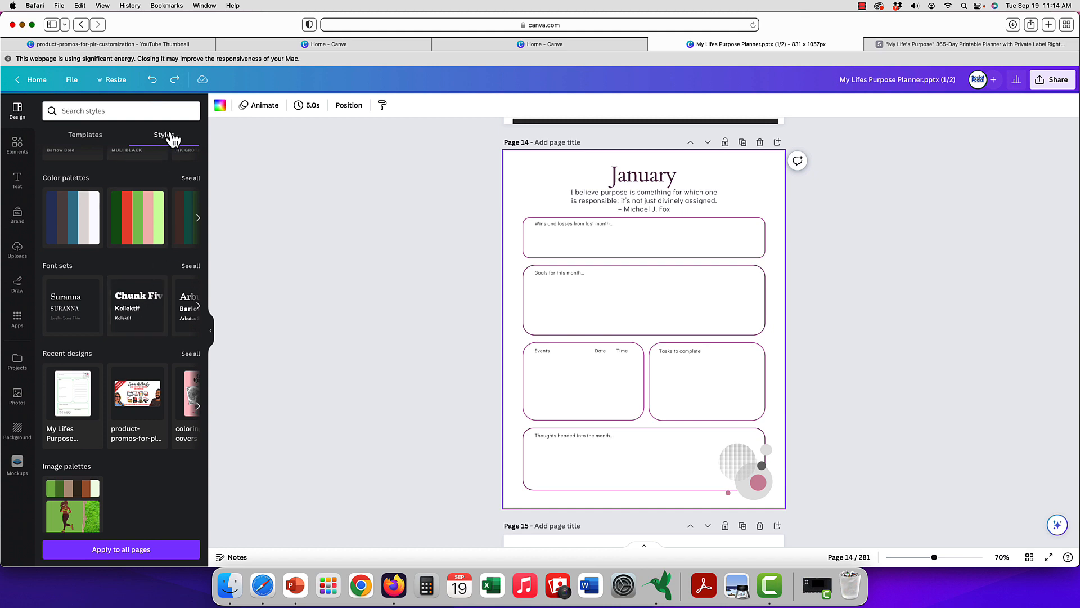
click(191, 178)
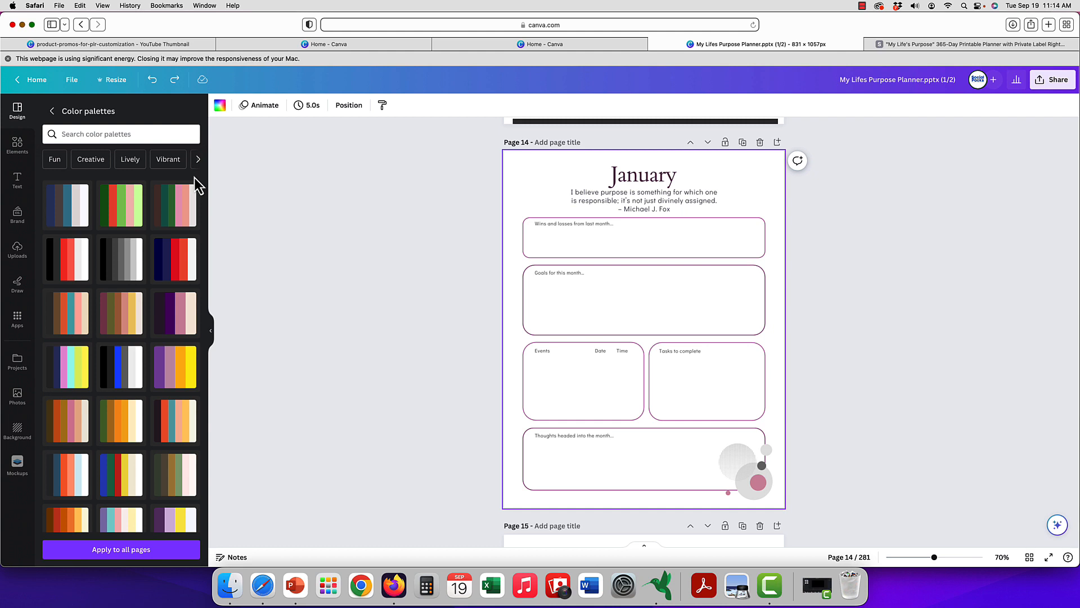
scroll(158, 239, down, 4)
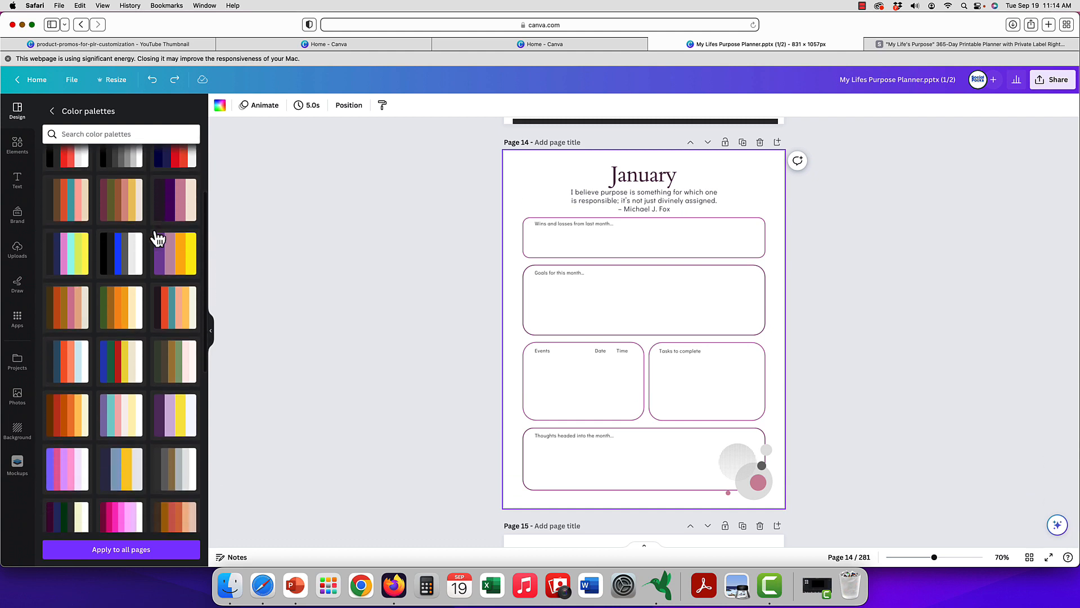
scroll(158, 240, down, 1)
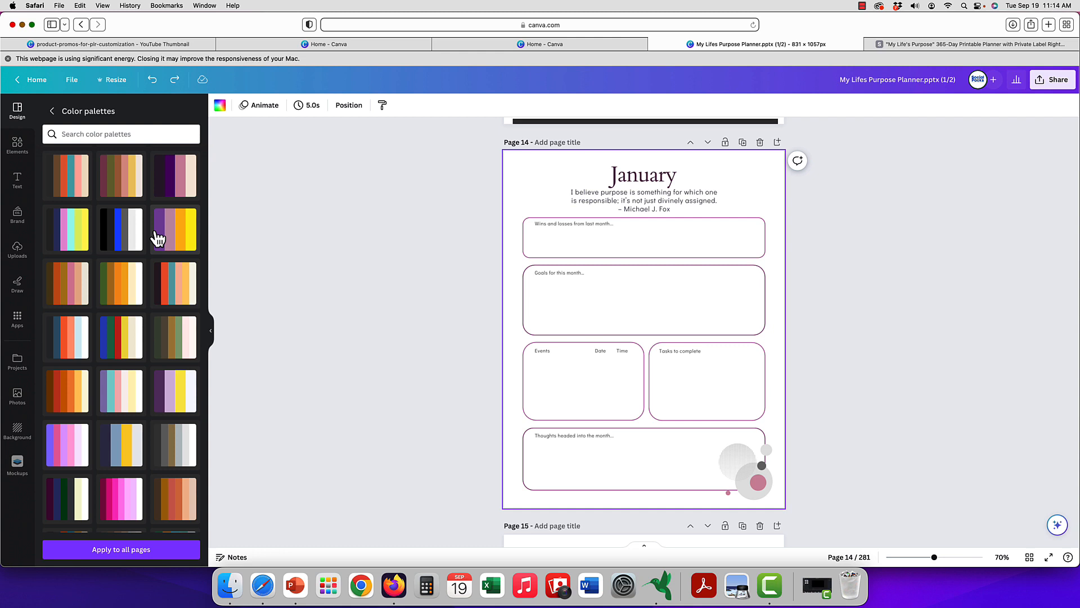
click(176, 397)
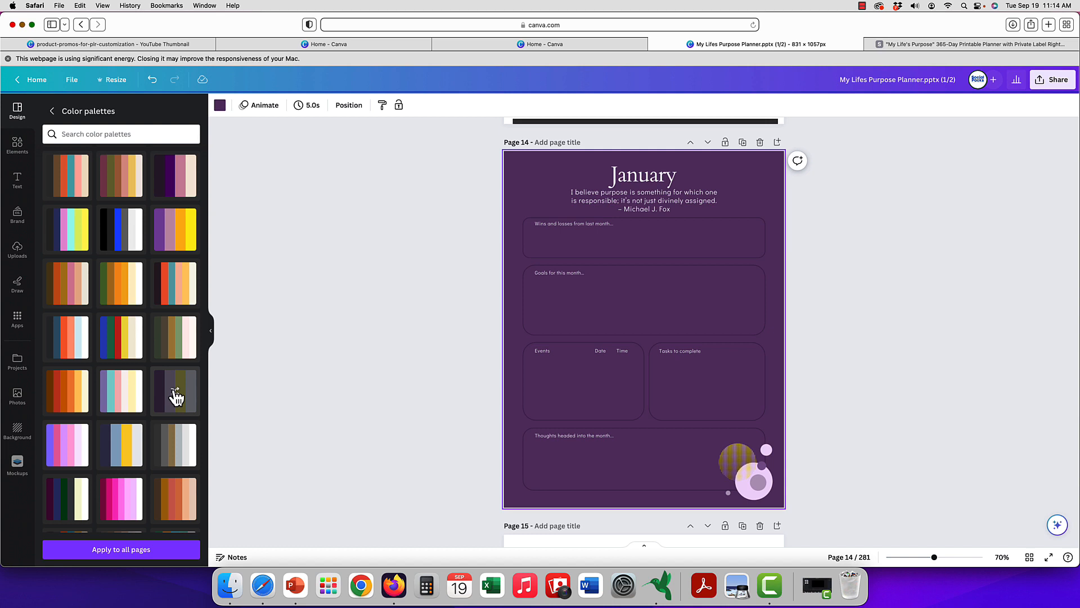
click(176, 397)
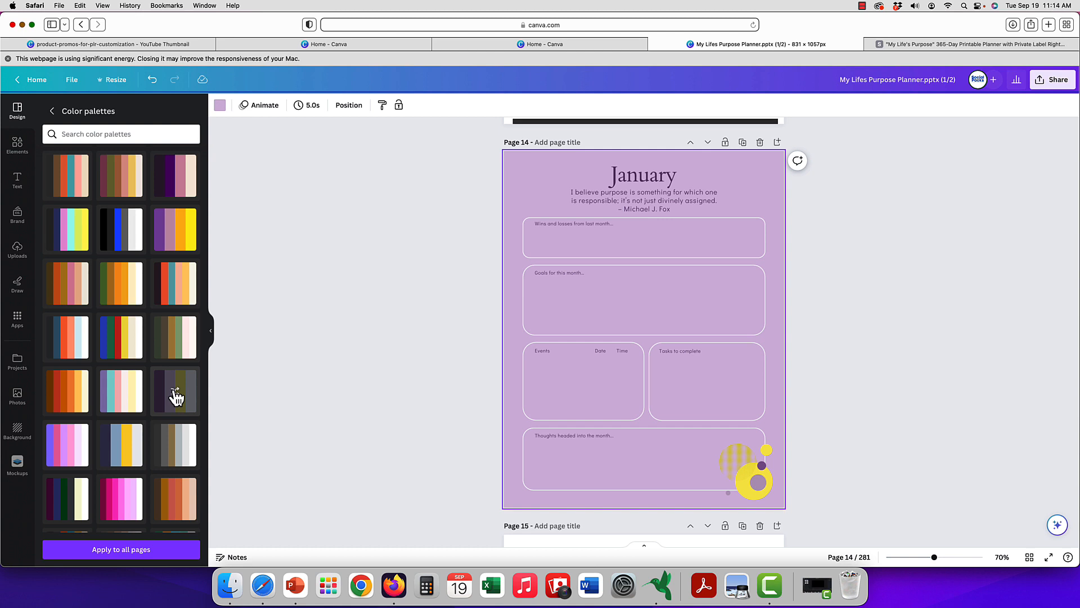
click(176, 398)
click(176, 398)
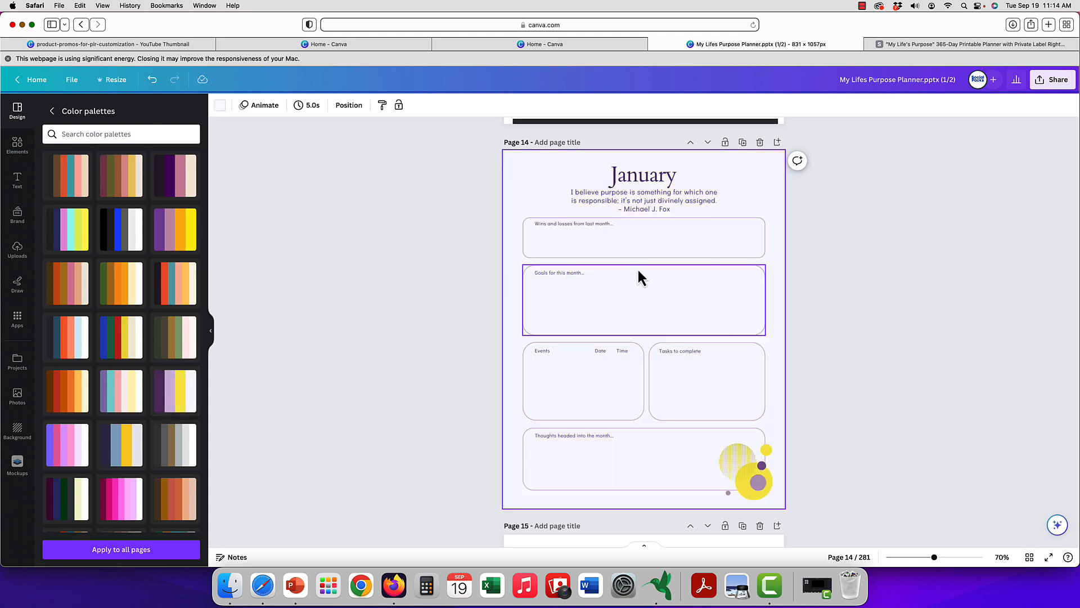
scroll(637, 267, down, 1)
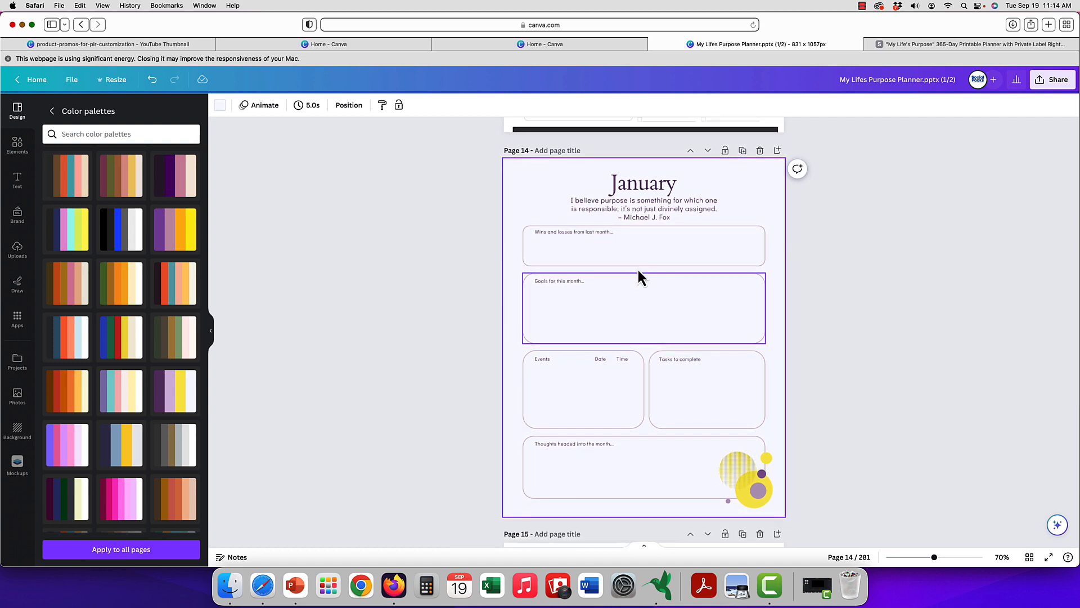
click(106, 551)
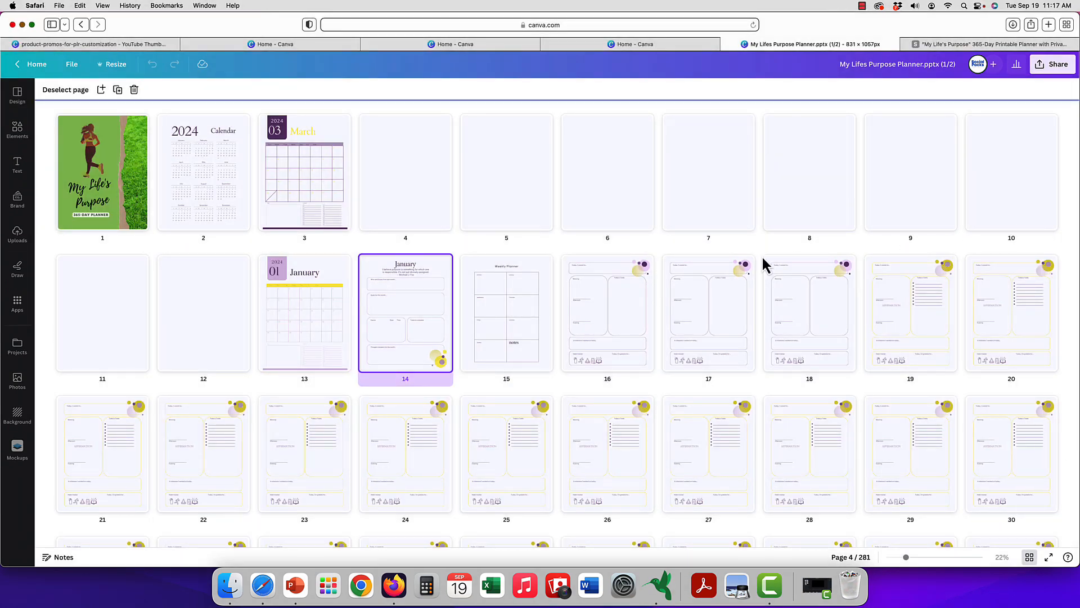
Review the restyled pages in the page grid, from the January section through the February pages.
scroll(450, 338, down, 4)
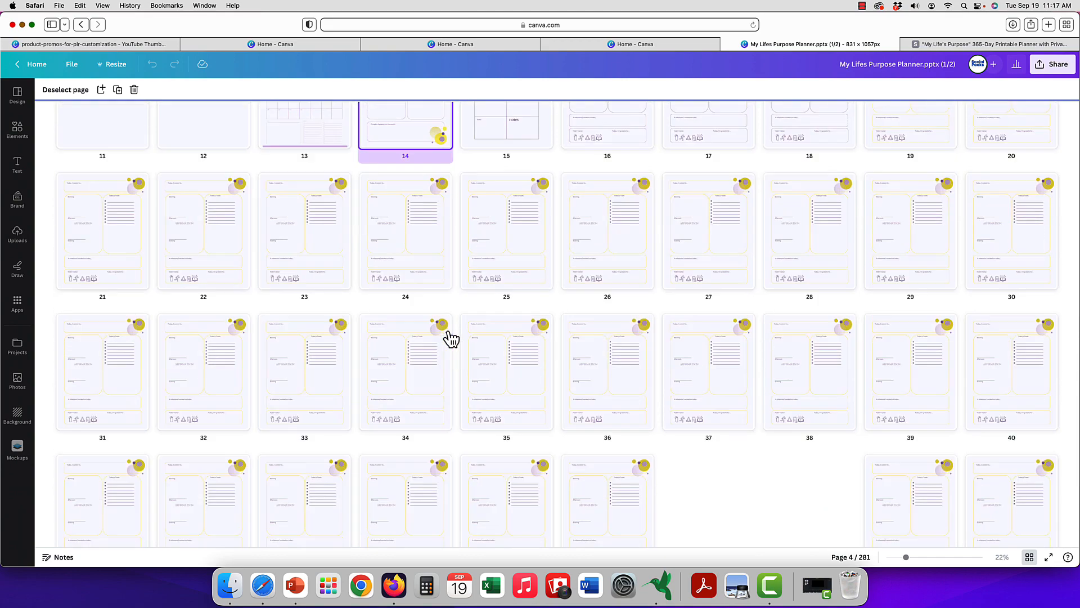
scroll(450, 338, down, 4)
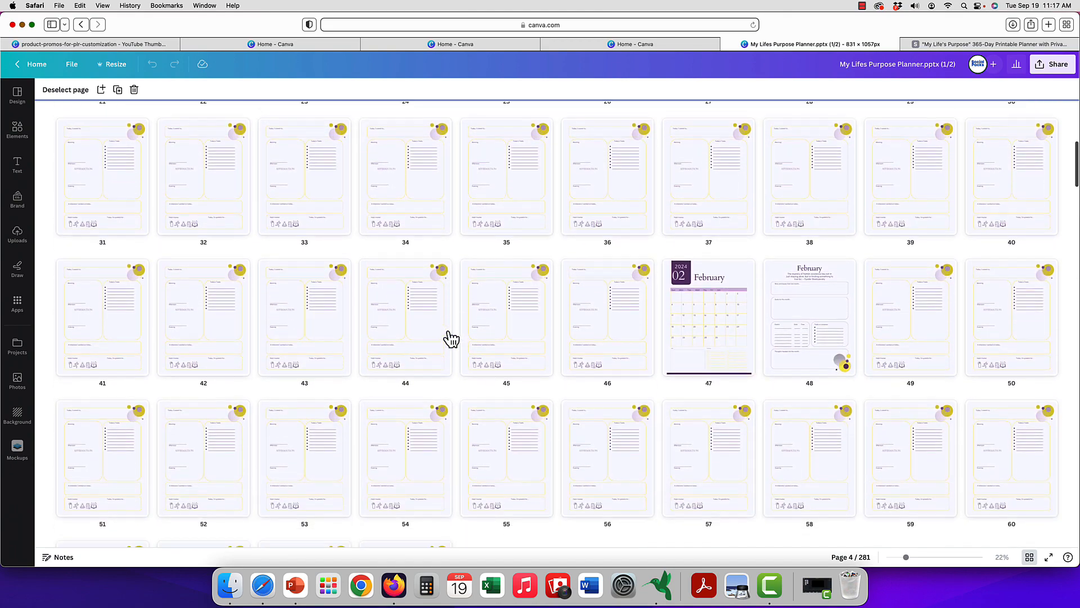
scroll(451, 338, down, 2)
scroll(451, 339, up, 8)
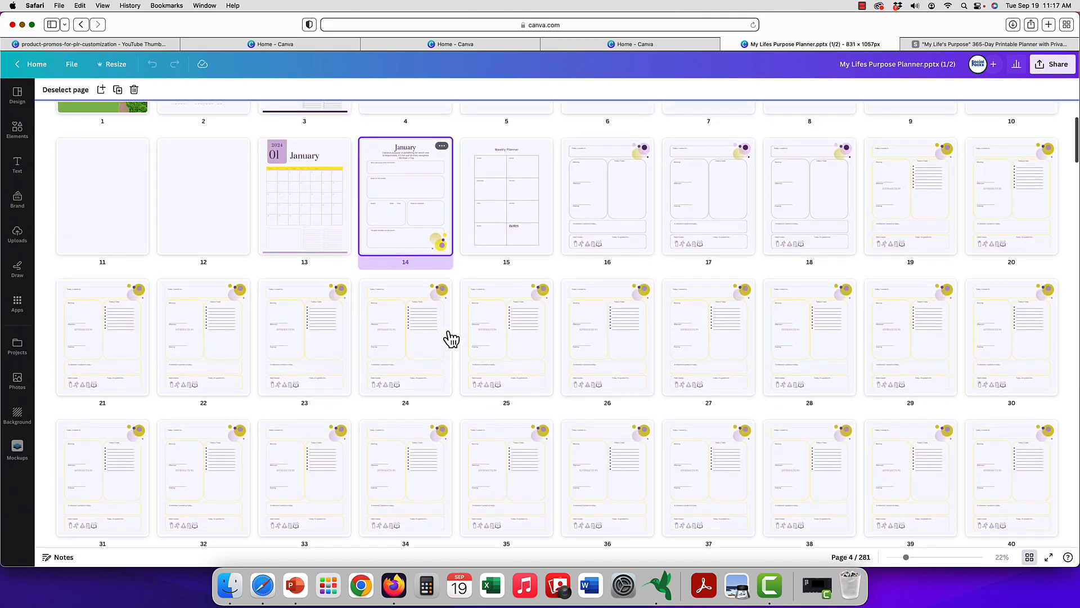
scroll(451, 338, up, 2)
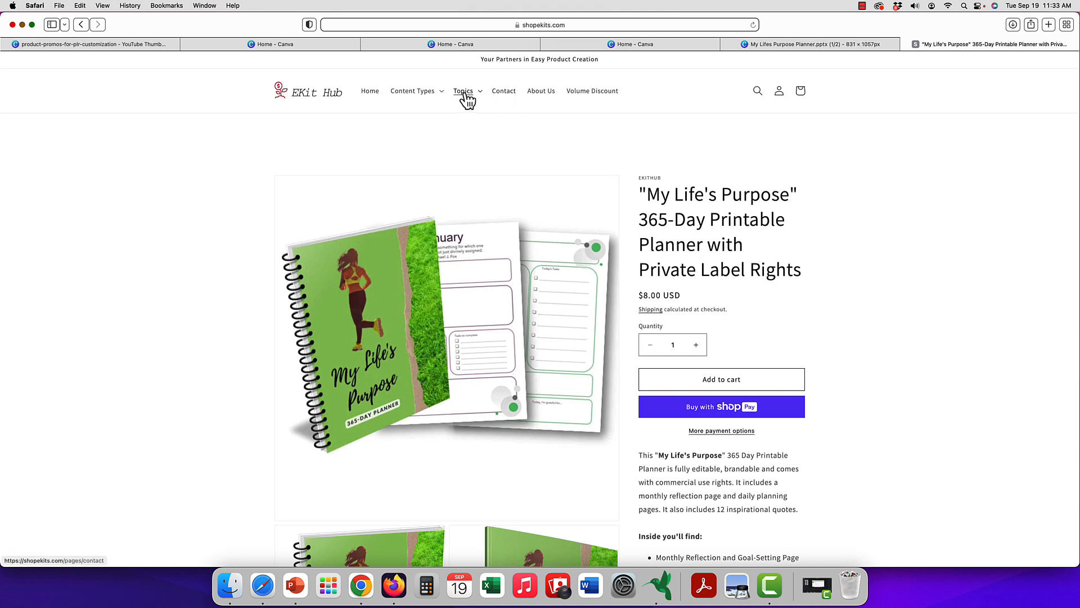
On the EKit Hub store site, view the printable PLR planners collection and the volume discount offers.
click(437, 94)
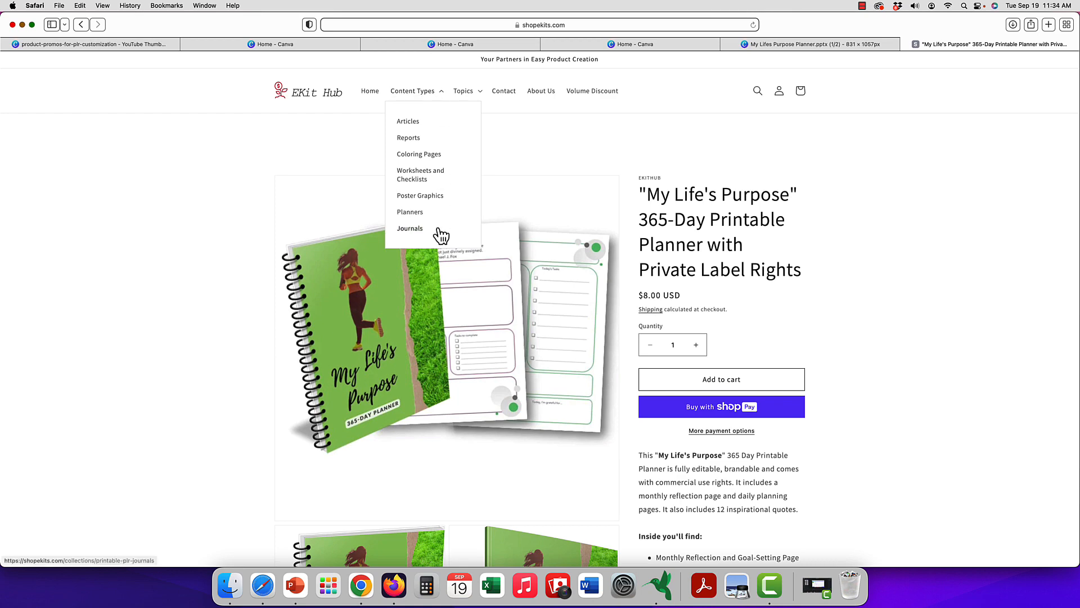
click(457, 212)
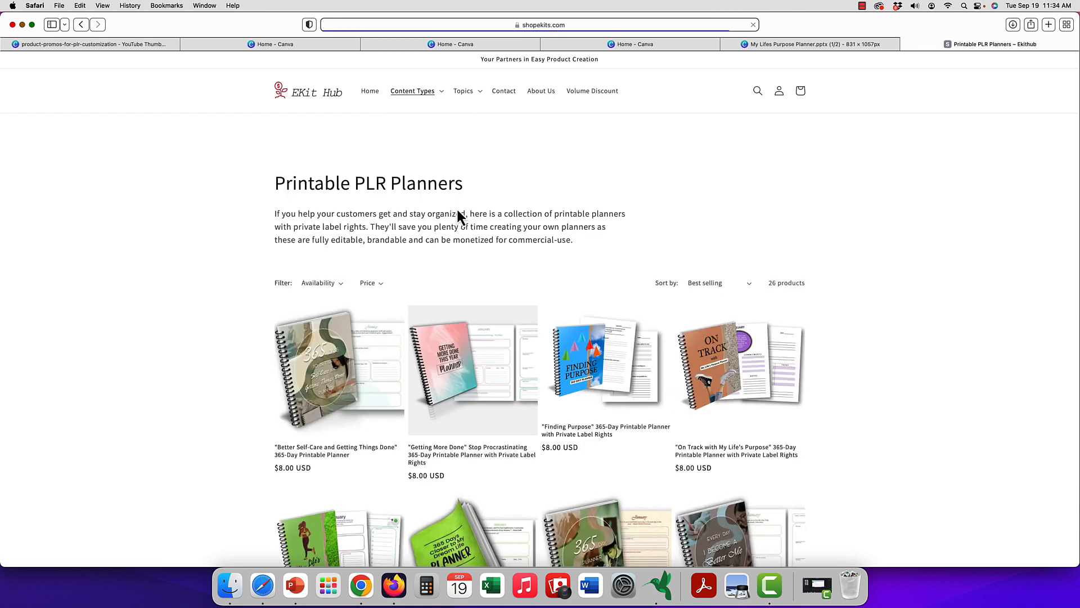
click(586, 96)
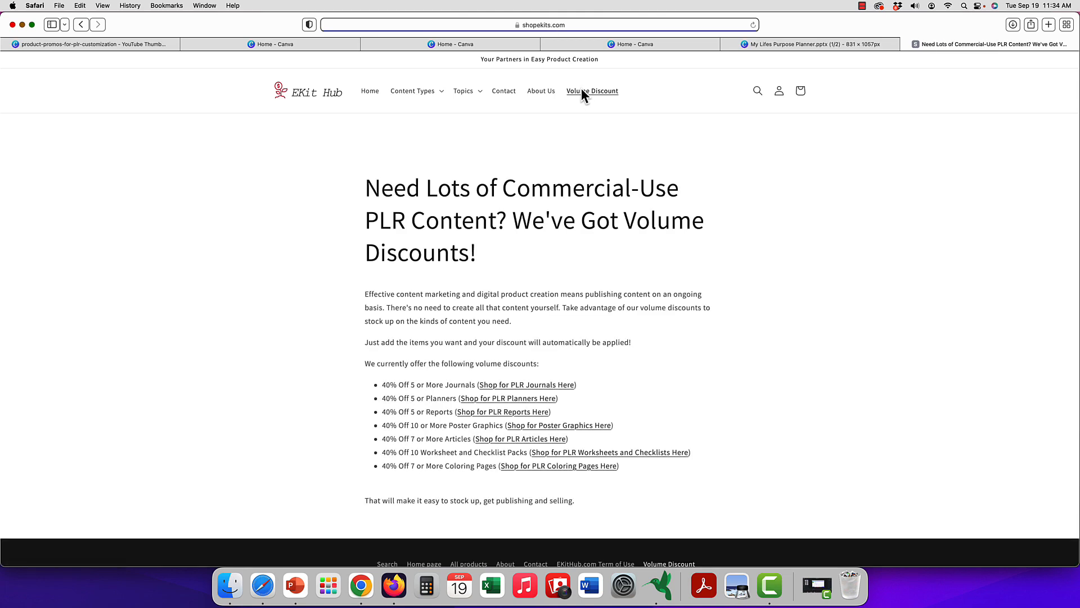